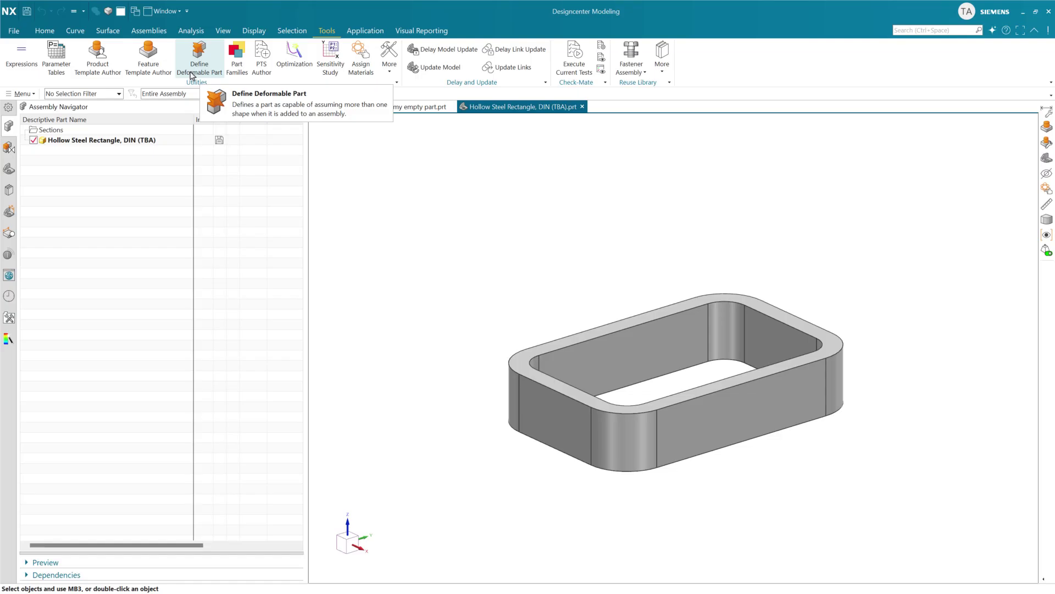
# - Launch Product Template Author for the Hollow Steel Rectangle, DIN (TBA) part
pyautogui.click(104, 76)
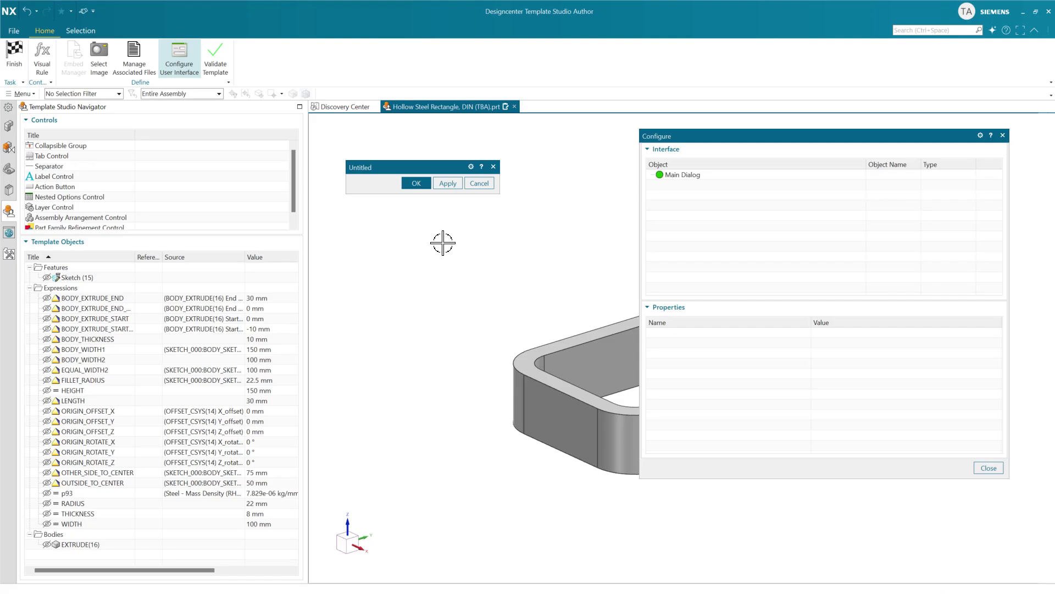
# - Add a Nested Options Control to the dialog and select its KRX Spreadsheet file setting
pyautogui.click(116, 197)
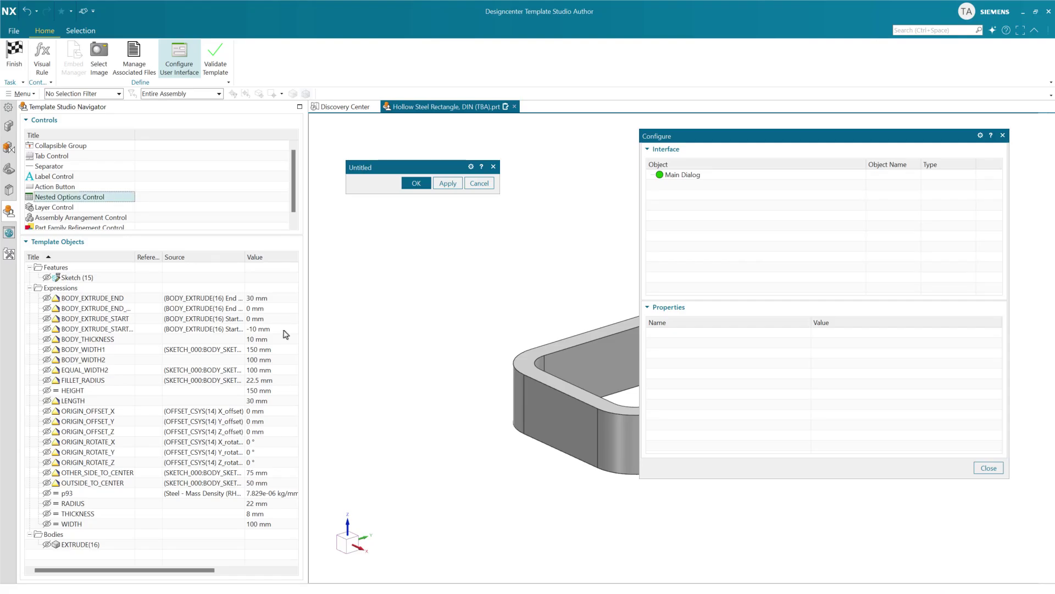
pyautogui.doubleClick(106, 197)
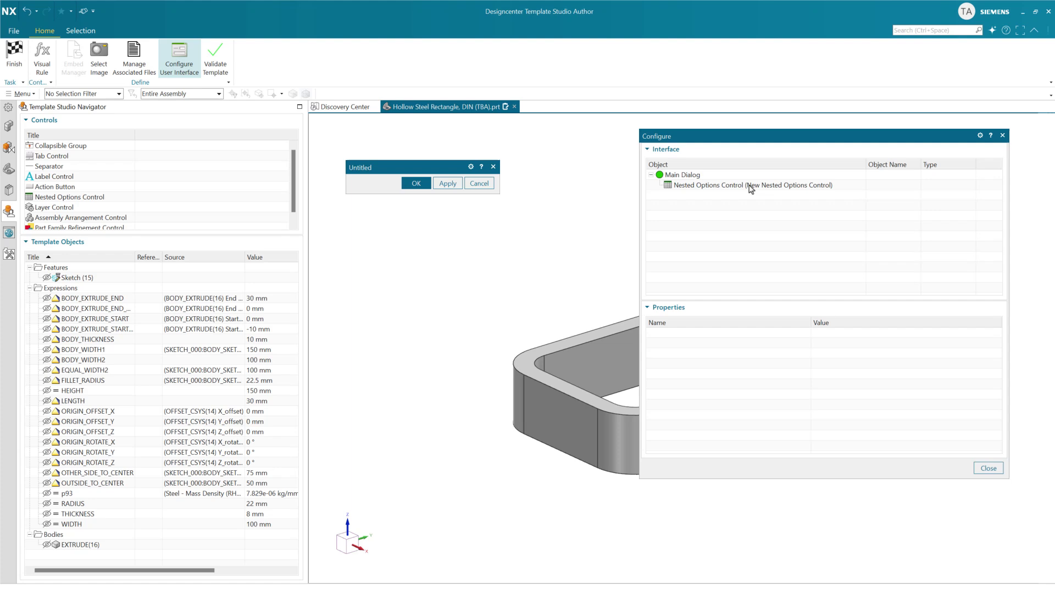
pyautogui.click(751, 188)
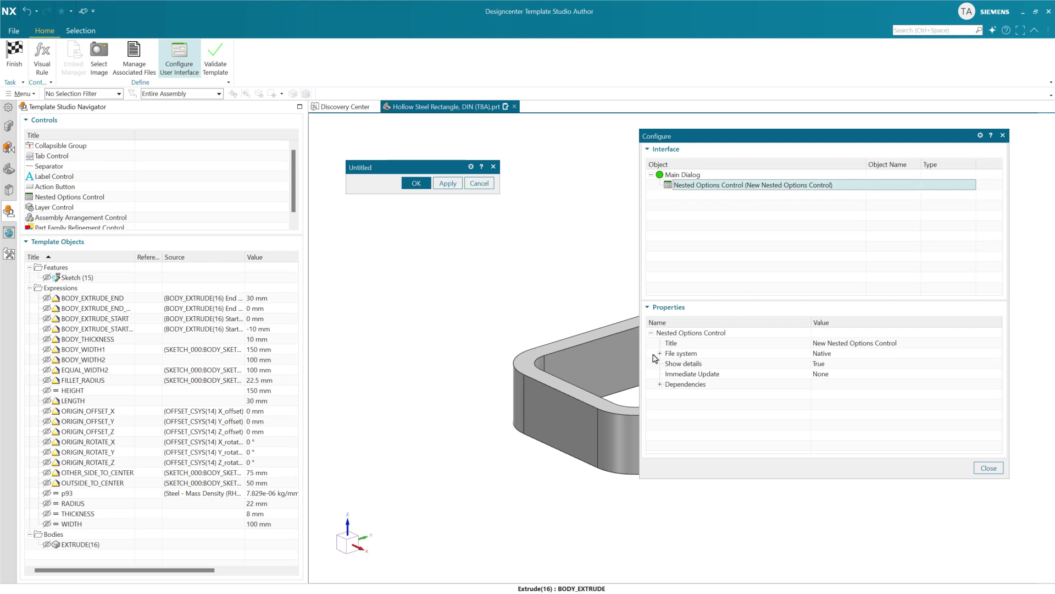
pyautogui.click(660, 356)
pyautogui.click(721, 366)
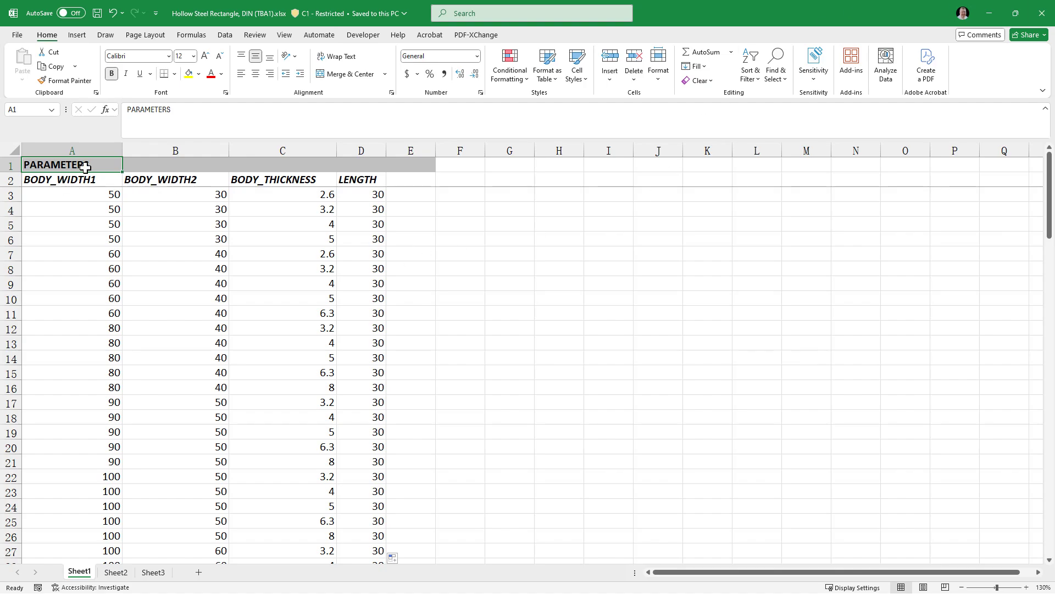
# - Scroll the PARAMETERS sheet to the END row at 115 and back, then return to NX
pyautogui.scroll(-20, 102, 329)
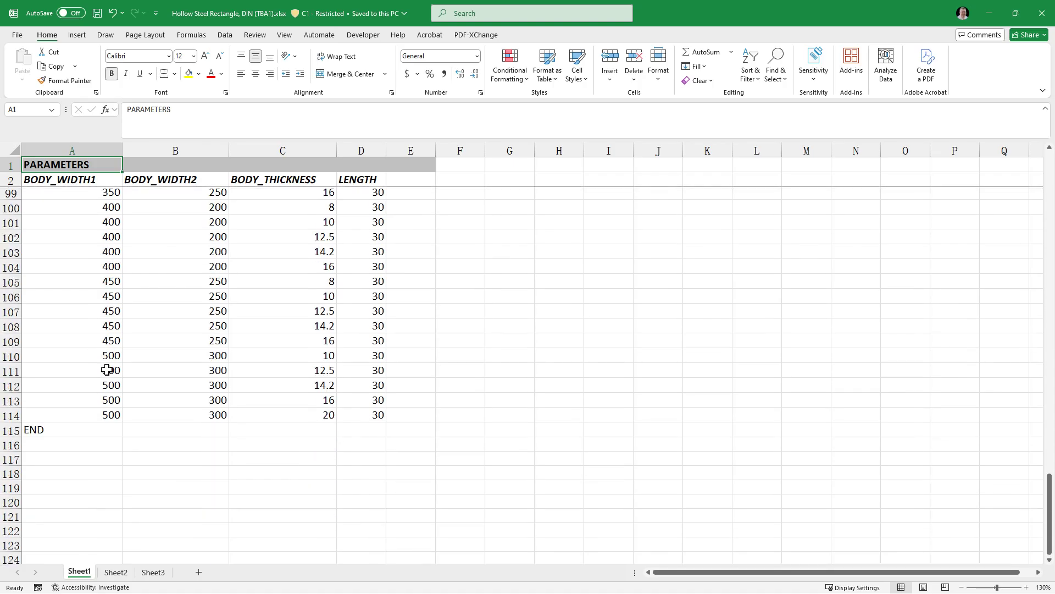
pyautogui.scroll(20, 102, 376)
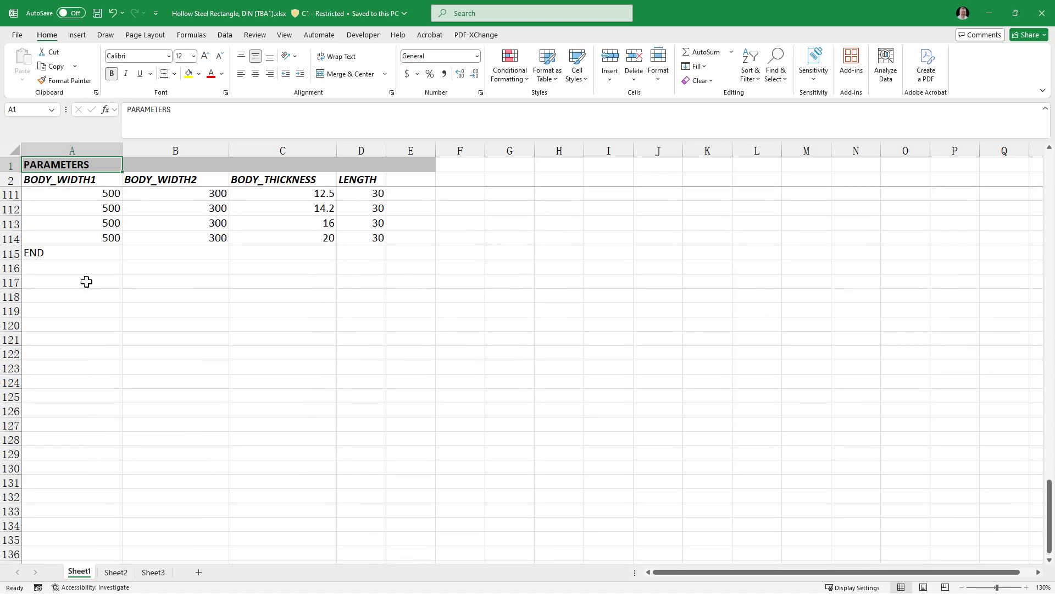
pyautogui.scroll(20, 110, 341)
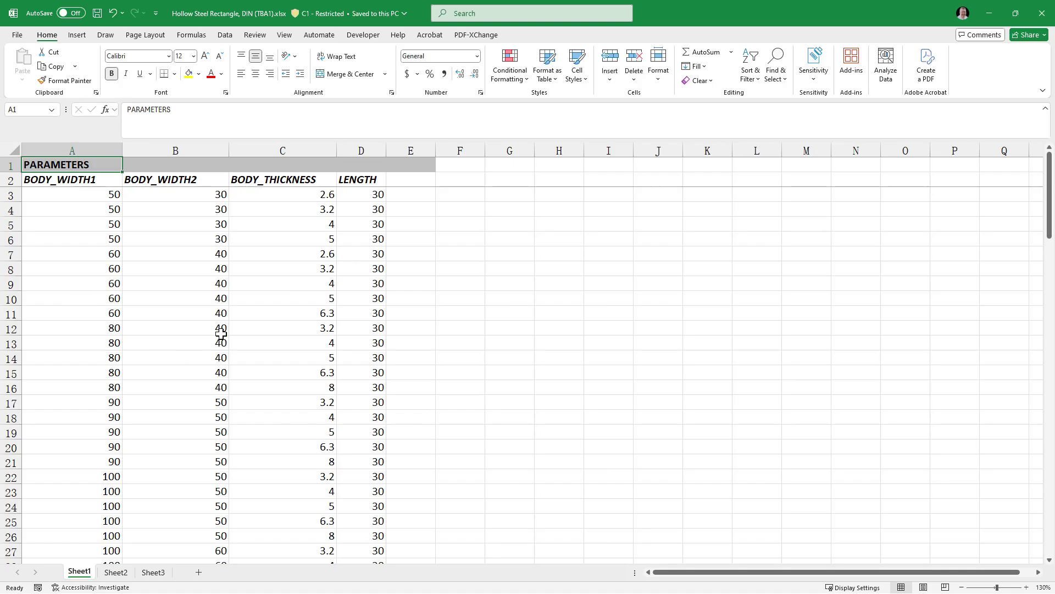
pyautogui.hotkey('alt', 'Tab')
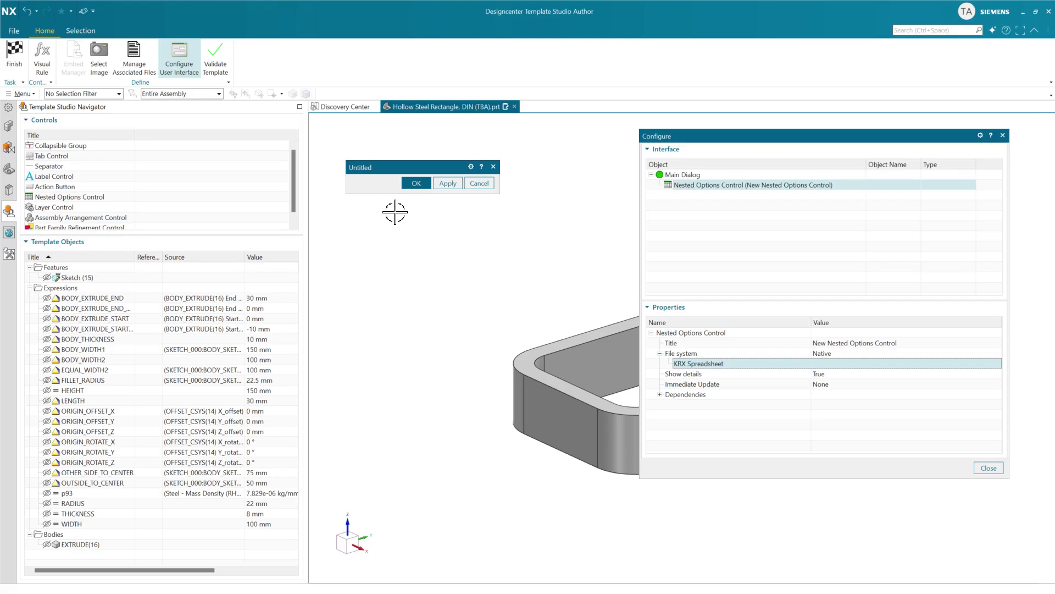
# - Assign Hollow Steel Rectangle, DIN (TBA1).xlsx as the control's KRX Spreadsheet
pyautogui.click(829, 365)
pyautogui.click(468, 118)
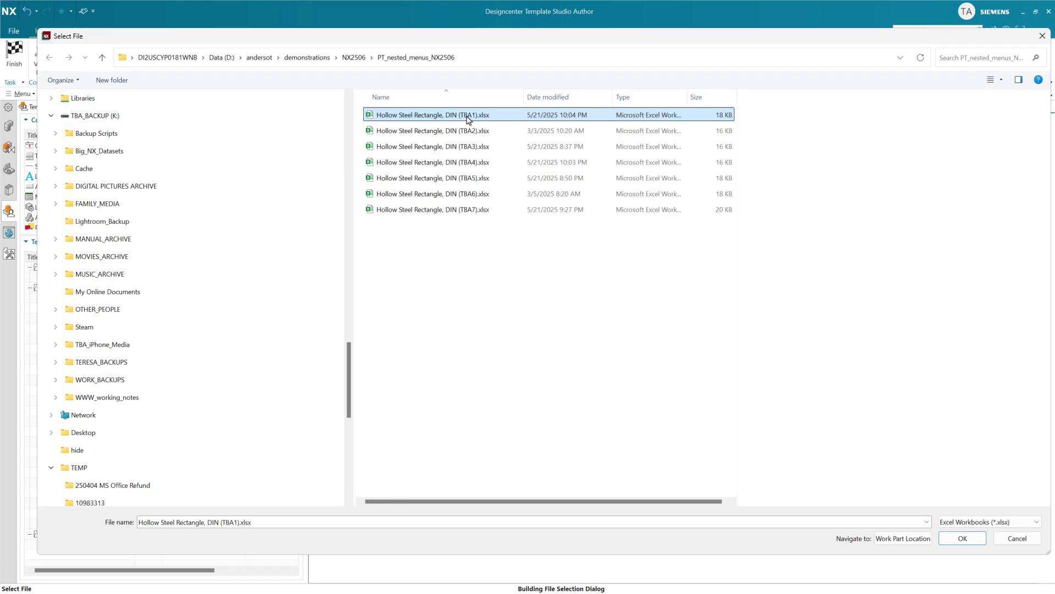
pyautogui.click(962, 539)
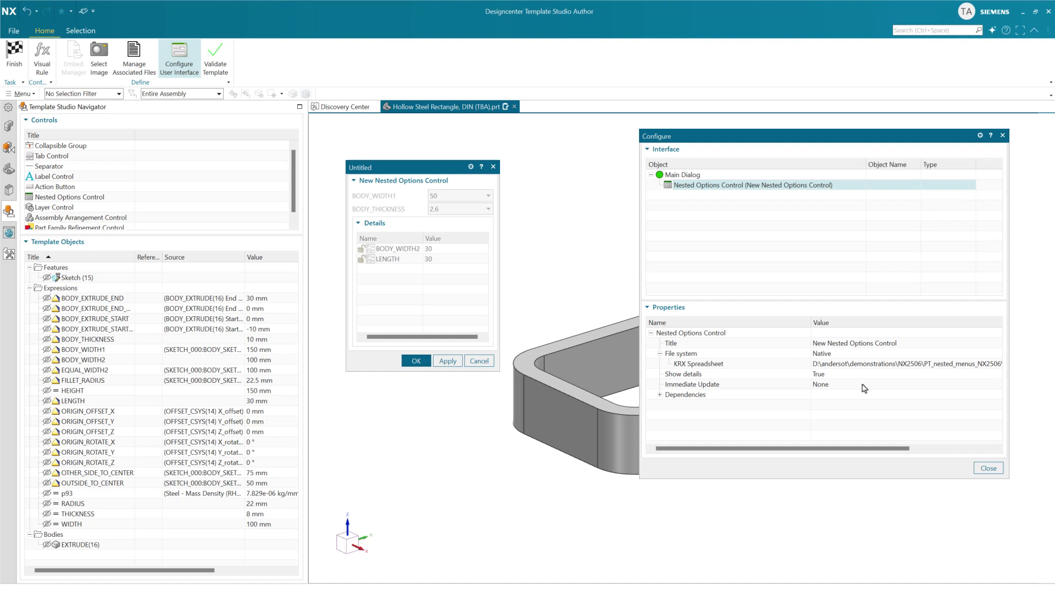
# - Set the control's Immediate Update to NX Update and finish template authoring
pyautogui.click(843, 385)
pyautogui.click(845, 386)
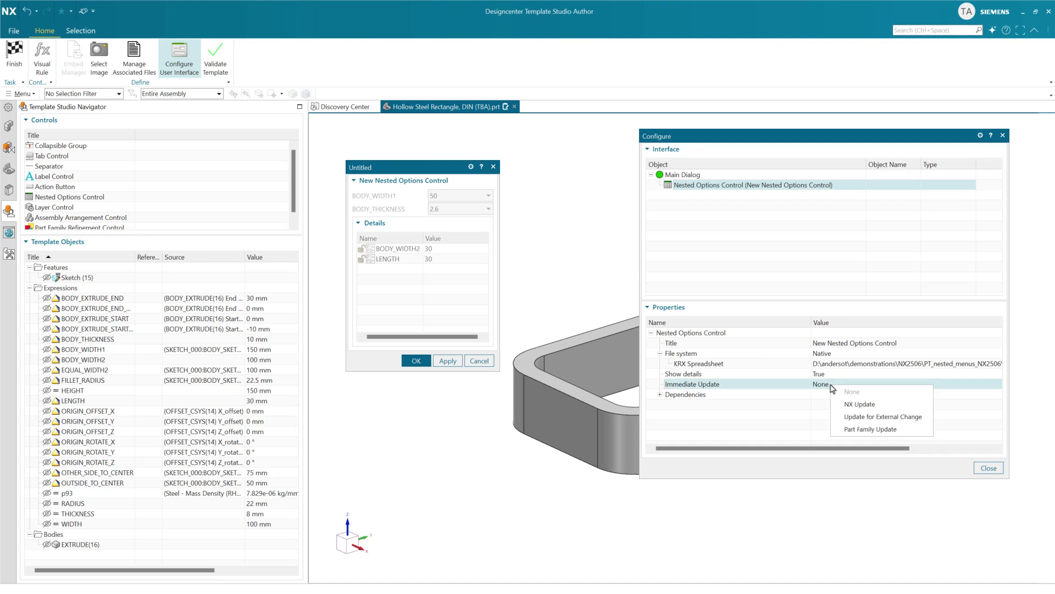
pyautogui.click(870, 407)
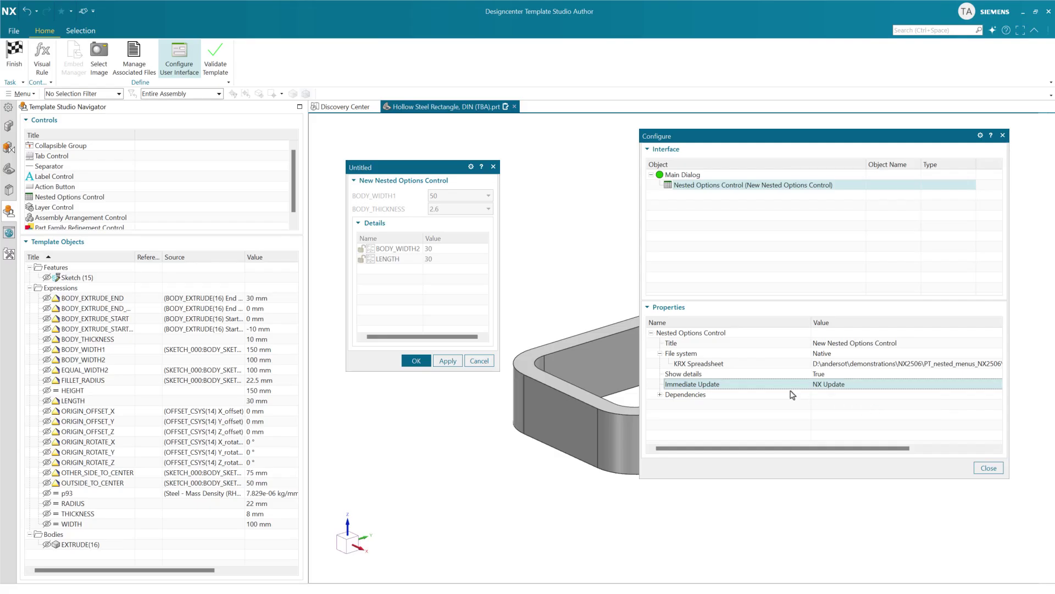
pyautogui.click(14, 52)
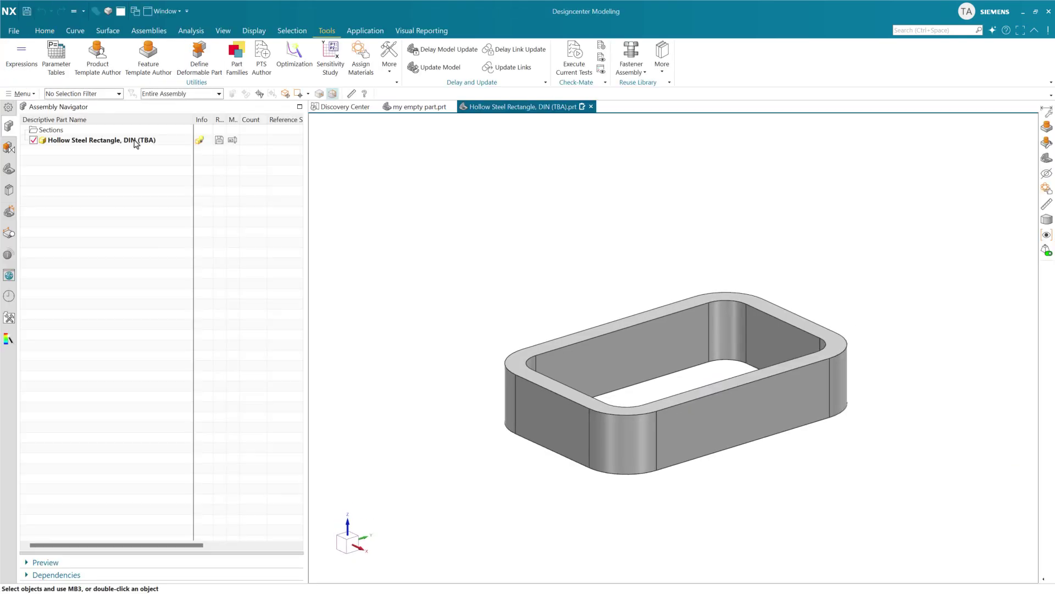
# - Bring up the part's options and try BODY_WIDTH1 values 80 and 60
pyautogui.click(133, 142)
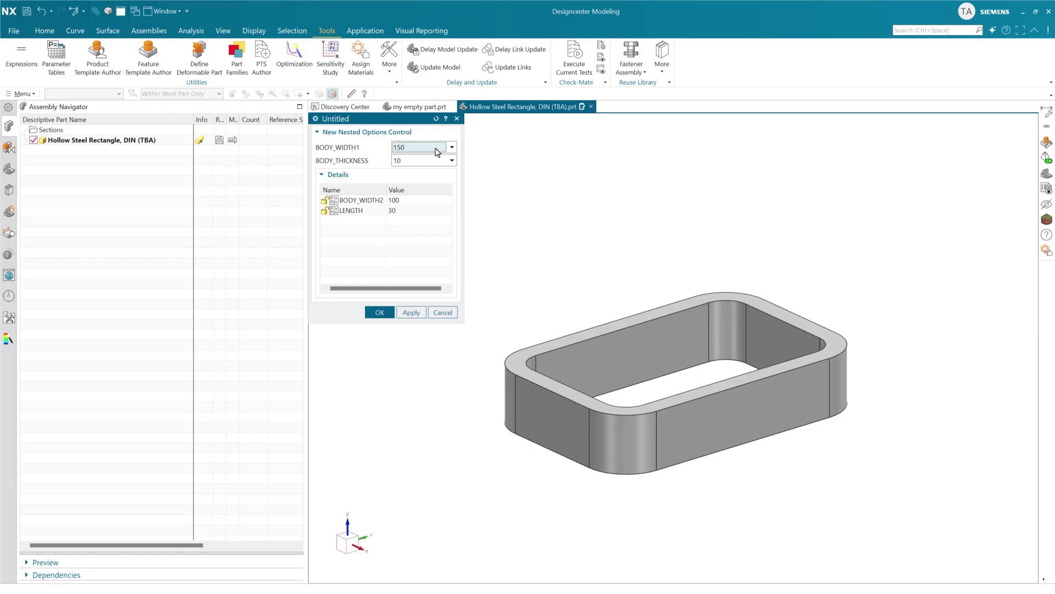
pyautogui.click(438, 150)
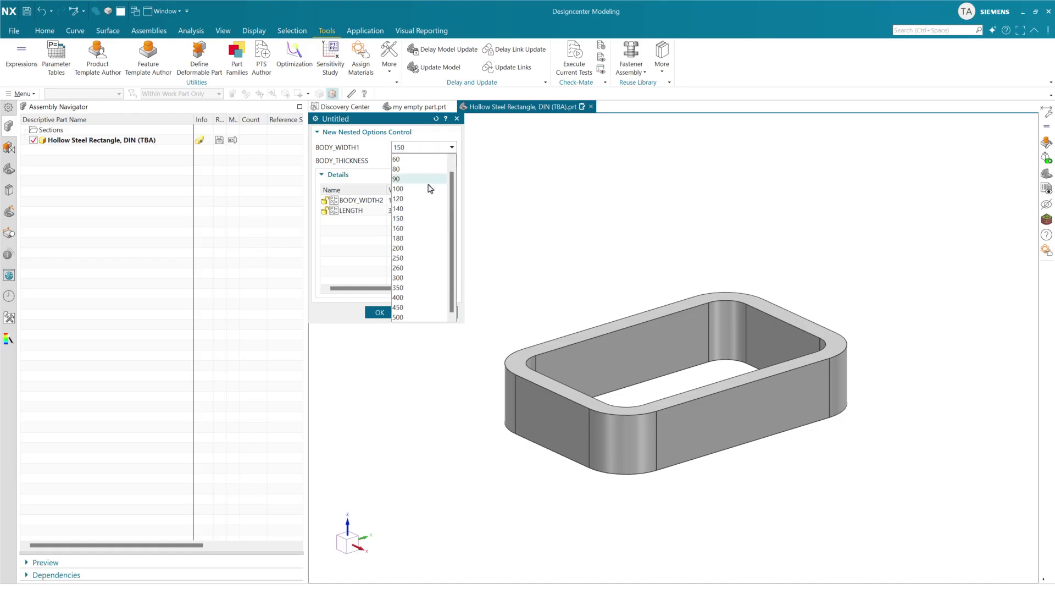
pyautogui.click(412, 170)
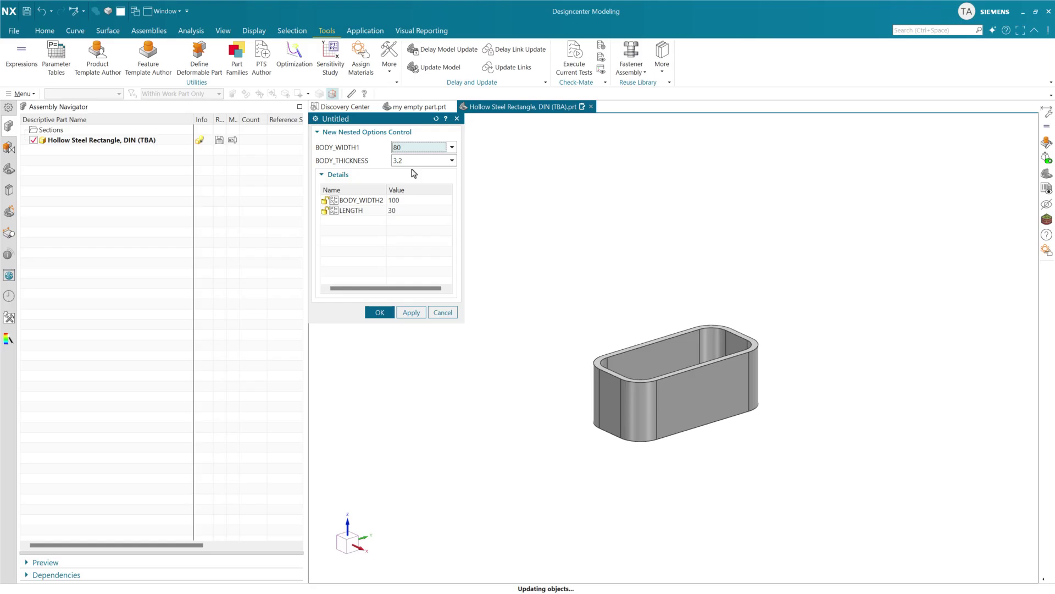
pyautogui.click(415, 149)
pyautogui.click(416, 159)
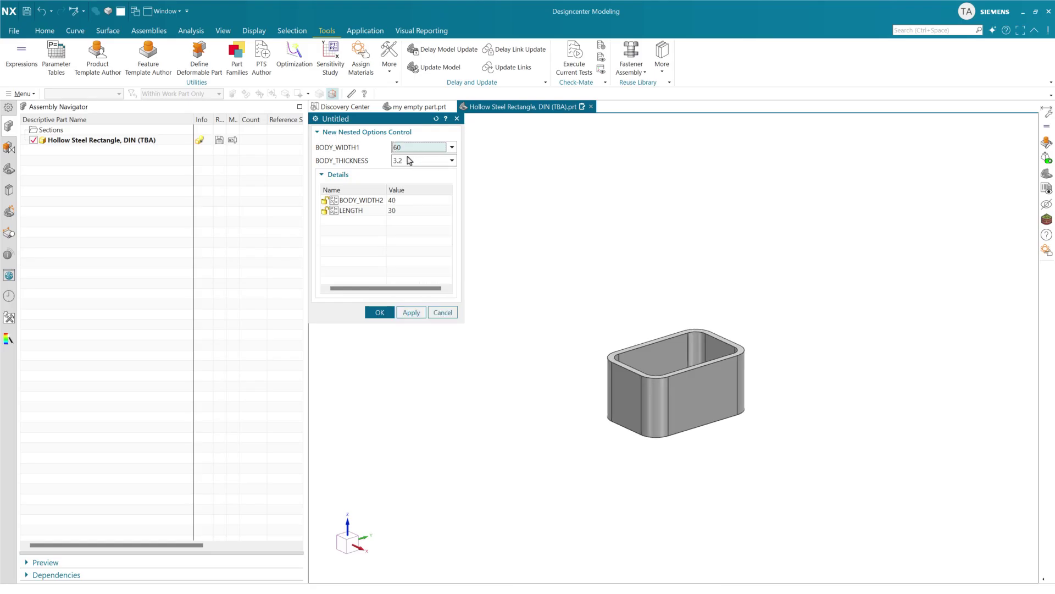
# - Check thickness choices, try BODY_WIDTH1 300, then settle on 100 with thickness 6.3
pyautogui.click(410, 160)
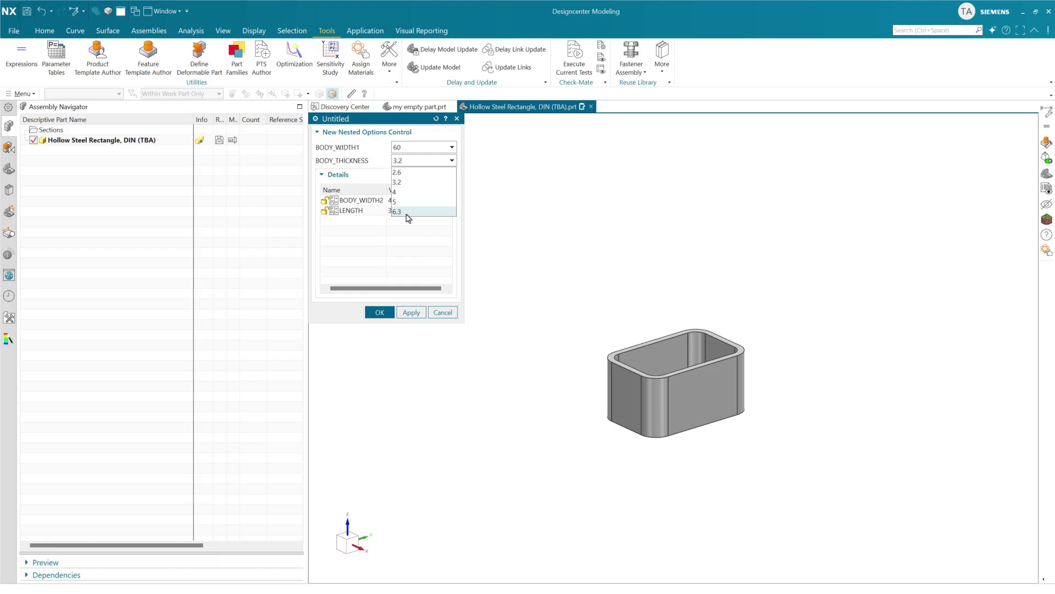
pyautogui.click(417, 150)
pyautogui.click(417, 150)
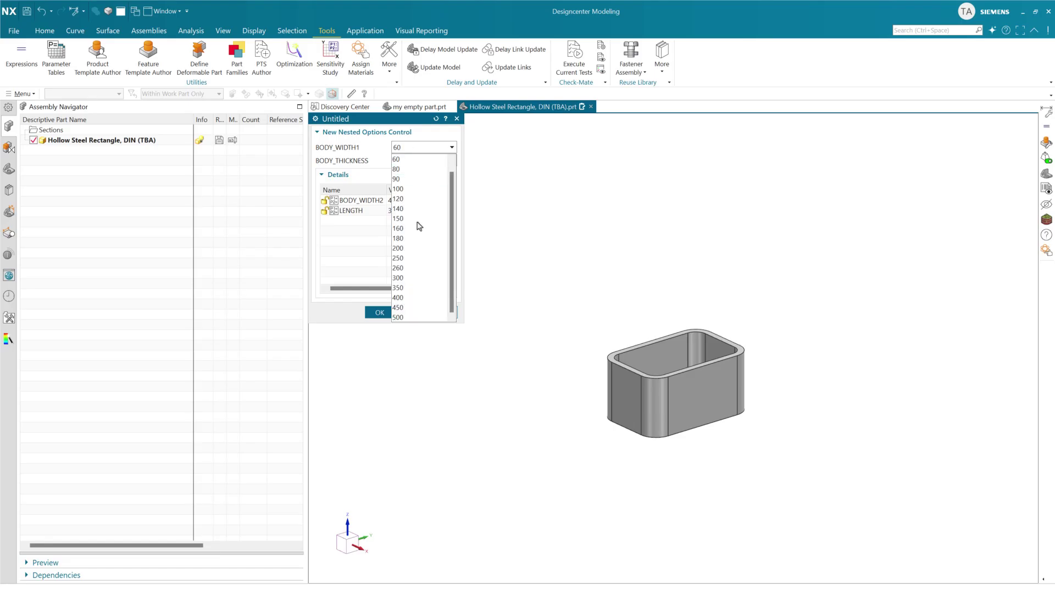
pyautogui.click(412, 278)
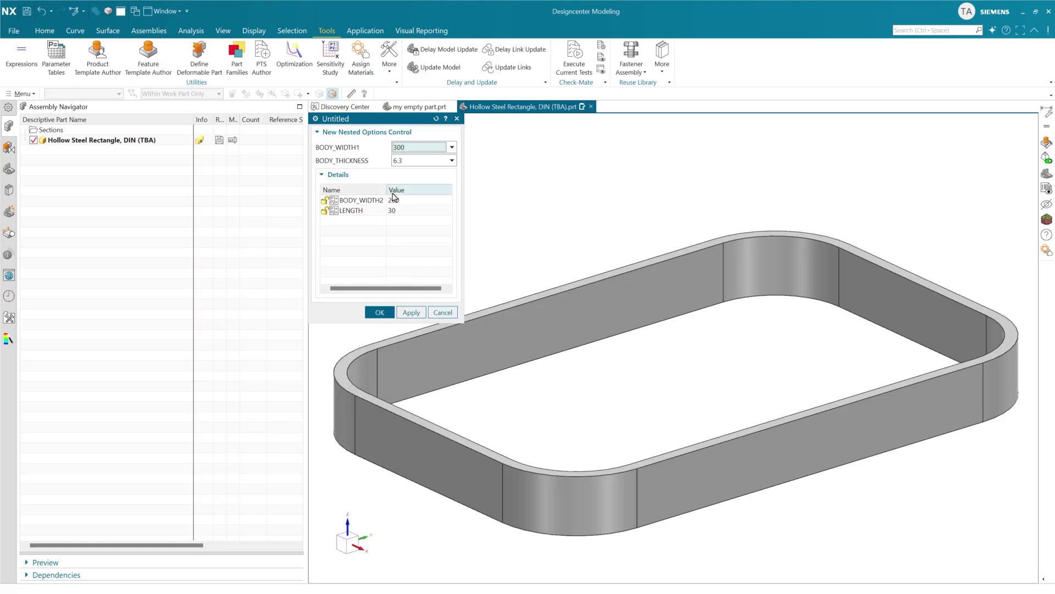
pyautogui.click(409, 164)
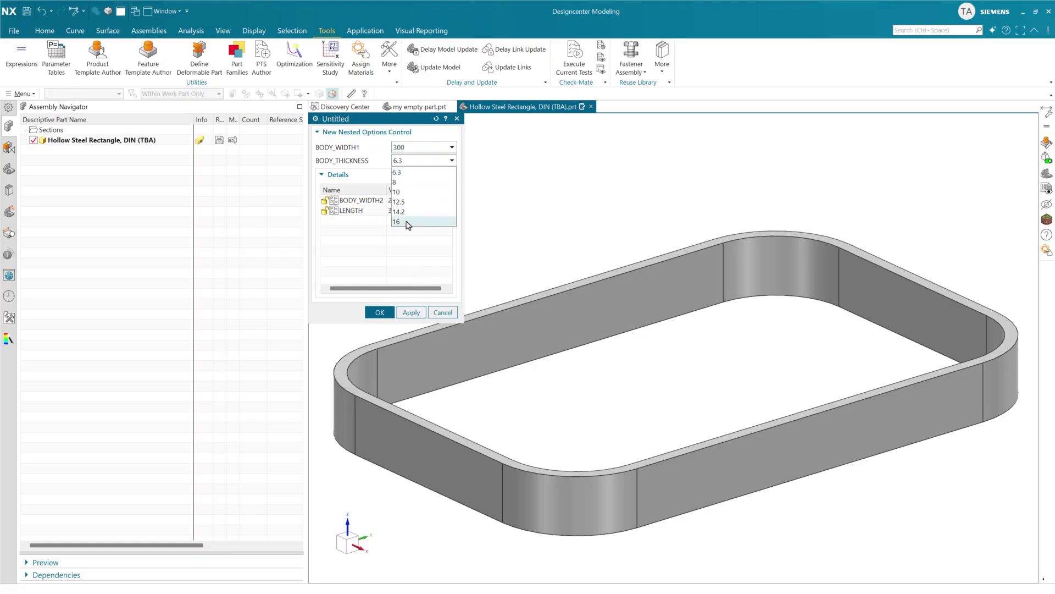
pyautogui.click(419, 153)
pyautogui.click(418, 152)
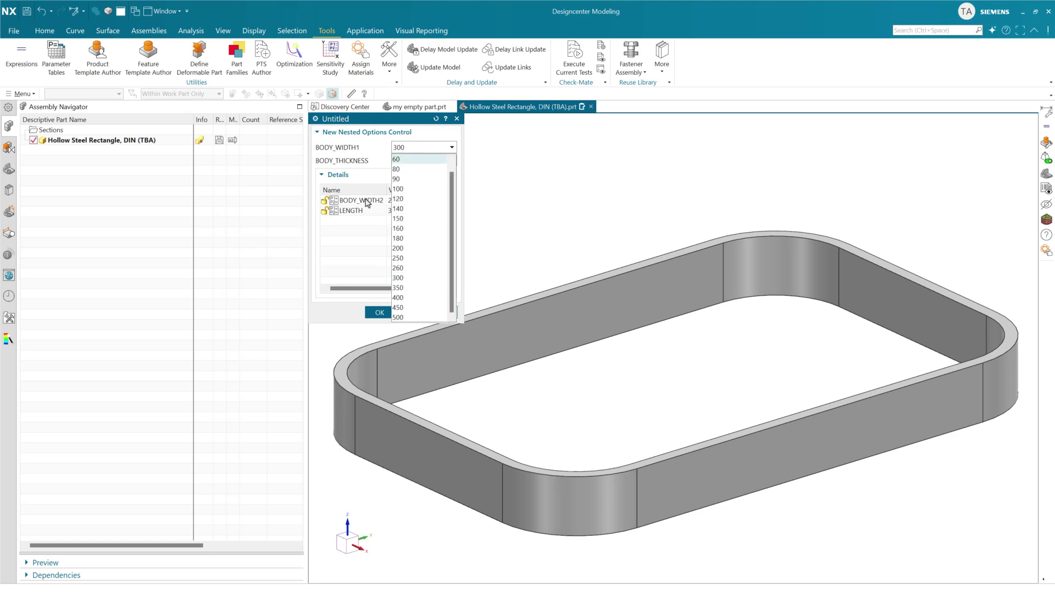
pyautogui.click(416, 189)
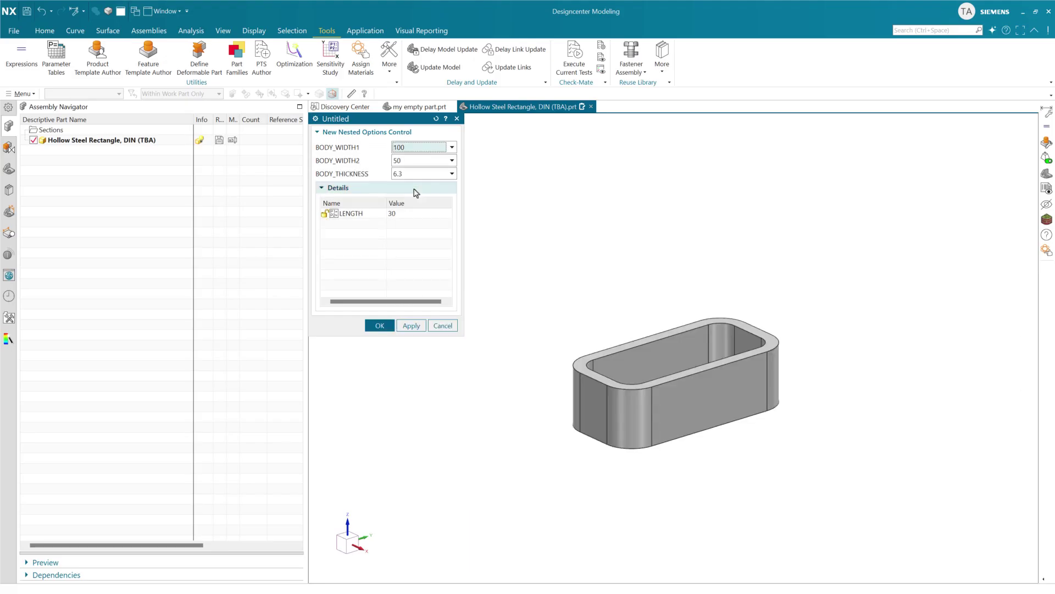
# - Try BODY_WIDTH2 at 60, then set it back to 50
pyautogui.click(416, 163)
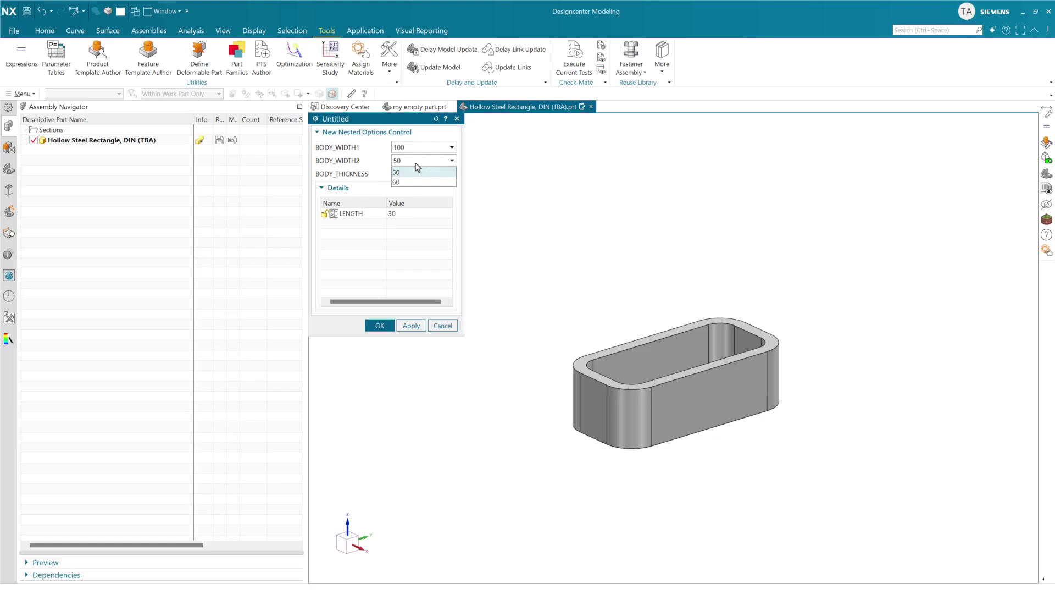
pyautogui.click(412, 182)
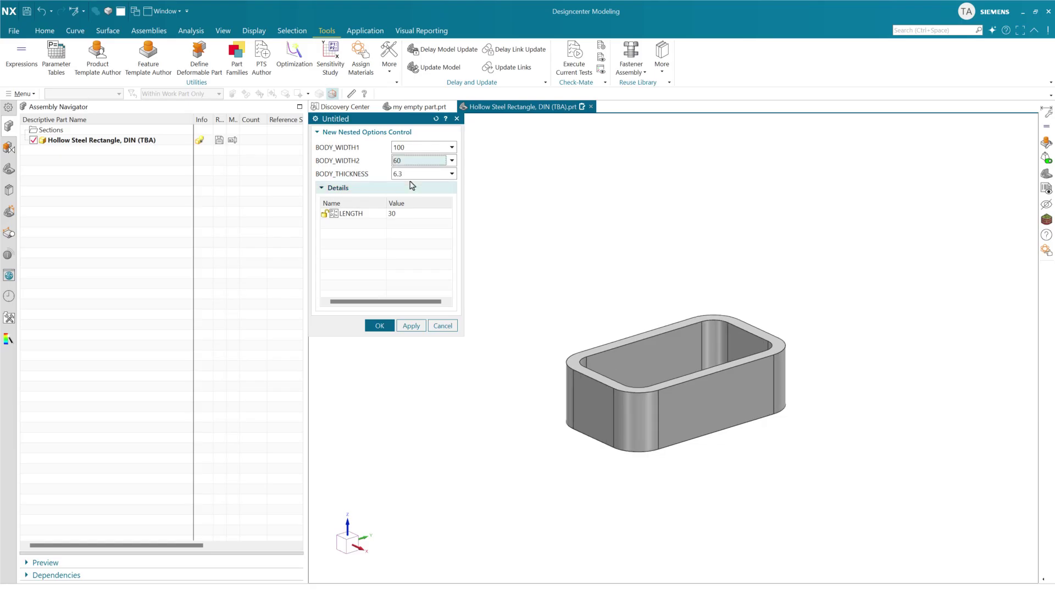
pyautogui.click(412, 161)
pyautogui.click(410, 173)
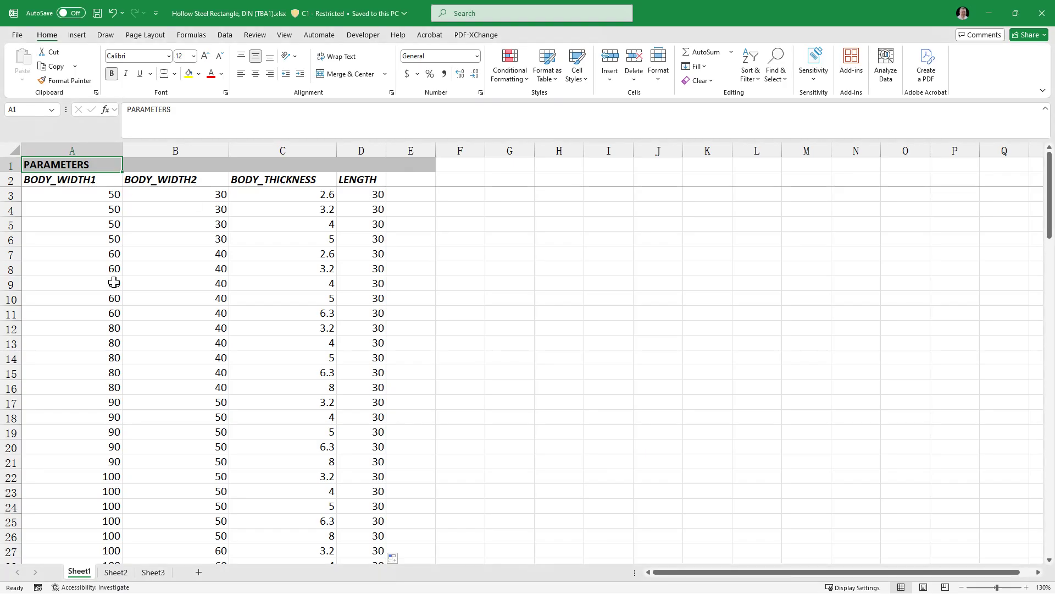
# - Select rows A22:D31 listing every BODY_WIDTH1 100 combination, then clear the selection
pyautogui.scroll(-5, 114, 283)
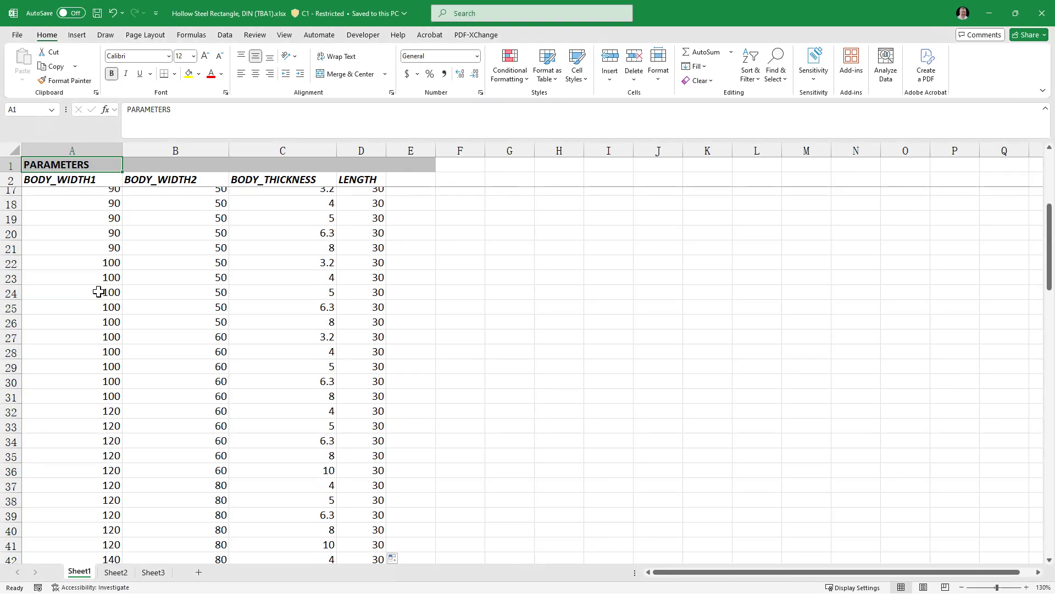
pyautogui.moveTo(96, 263); pyautogui.dragTo(172, 322)
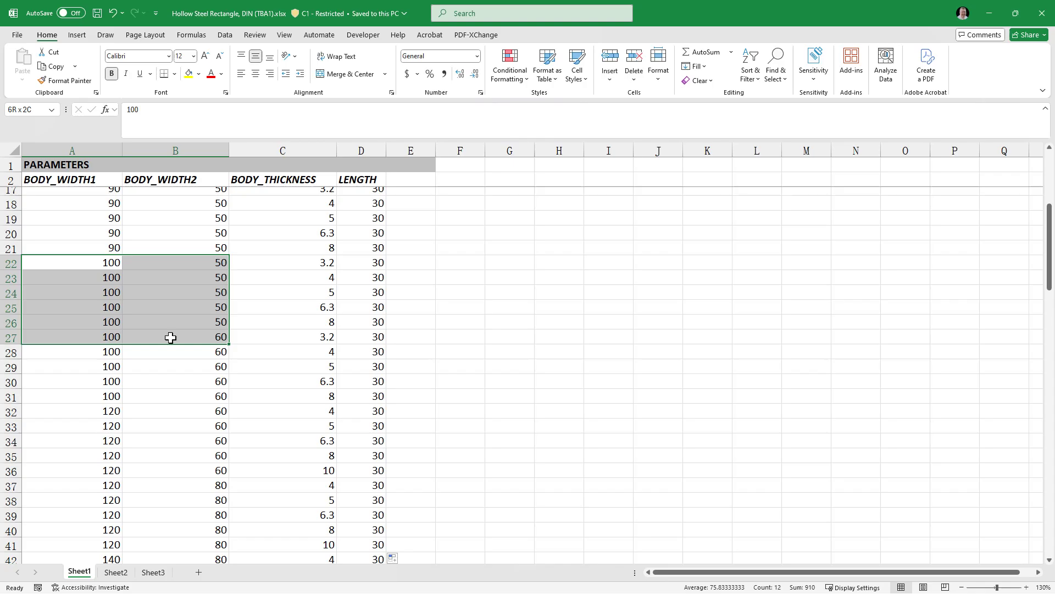
pyautogui.moveTo(170, 337); pyautogui.dragTo(352, 399)
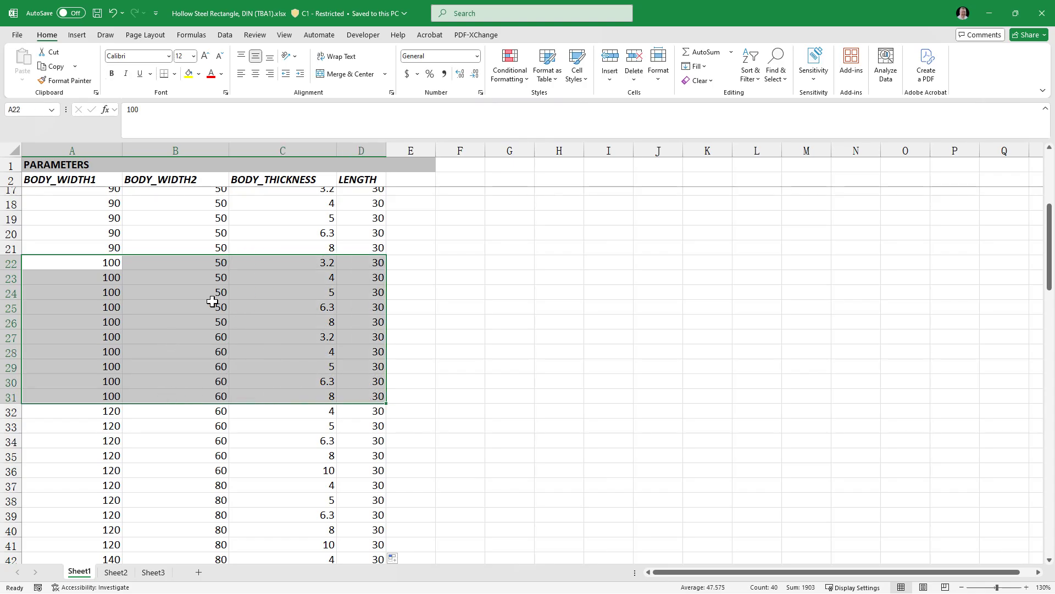
pyautogui.click(222, 302)
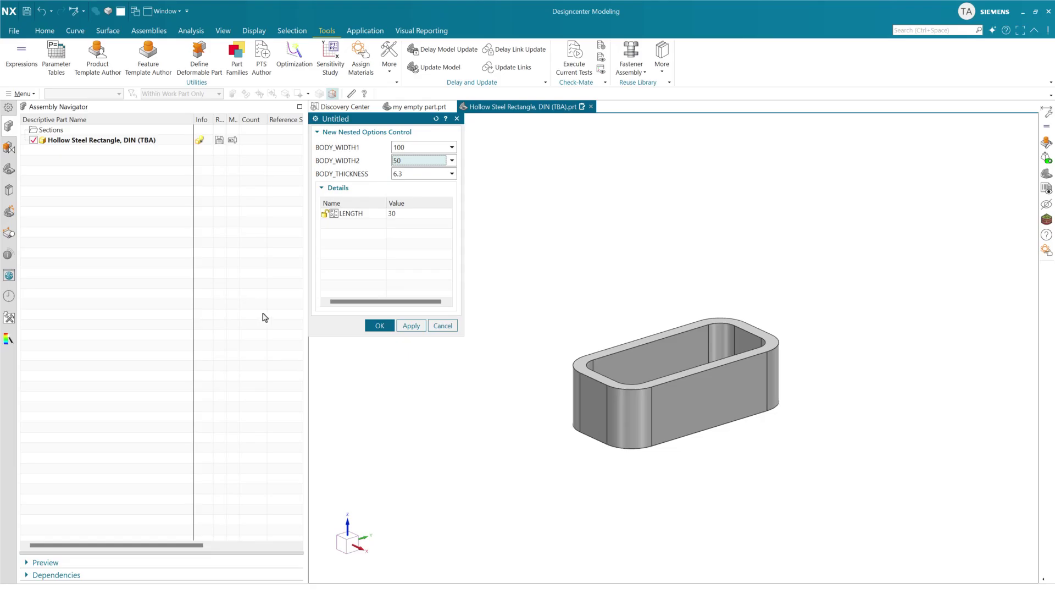
# - Pick BODY_WIDTH1 150, giving BODY_WIDTH2 100, and regenerate the part
pyautogui.click(416, 152)
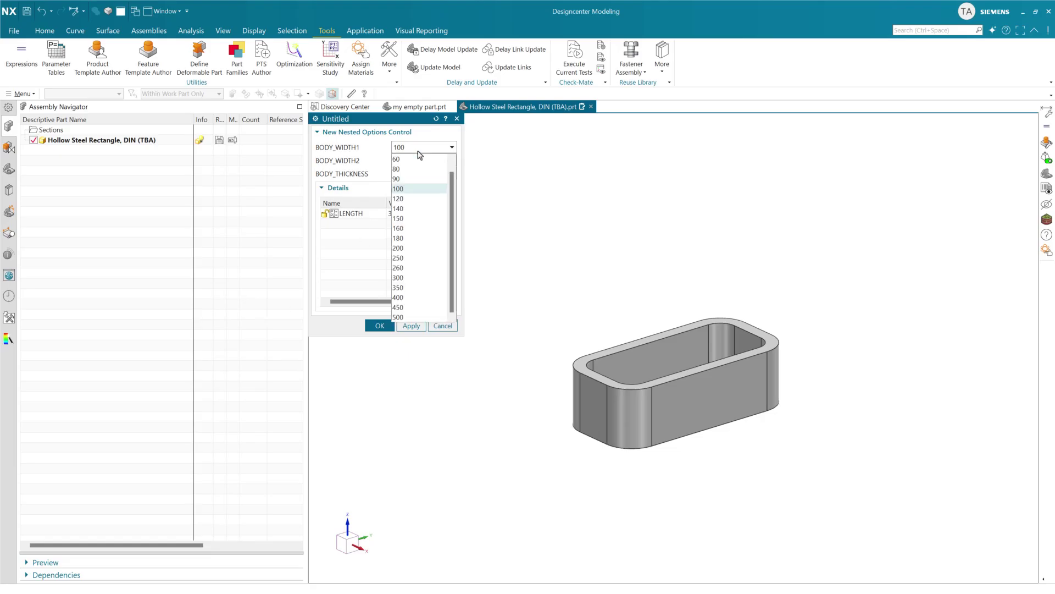
pyautogui.click(421, 219)
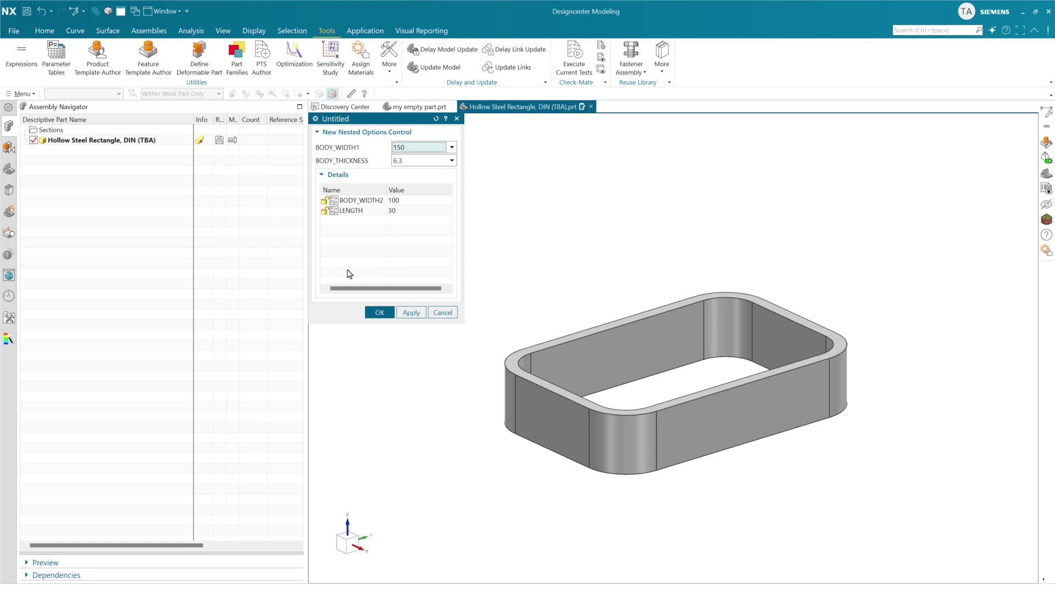
pyautogui.press('Return')
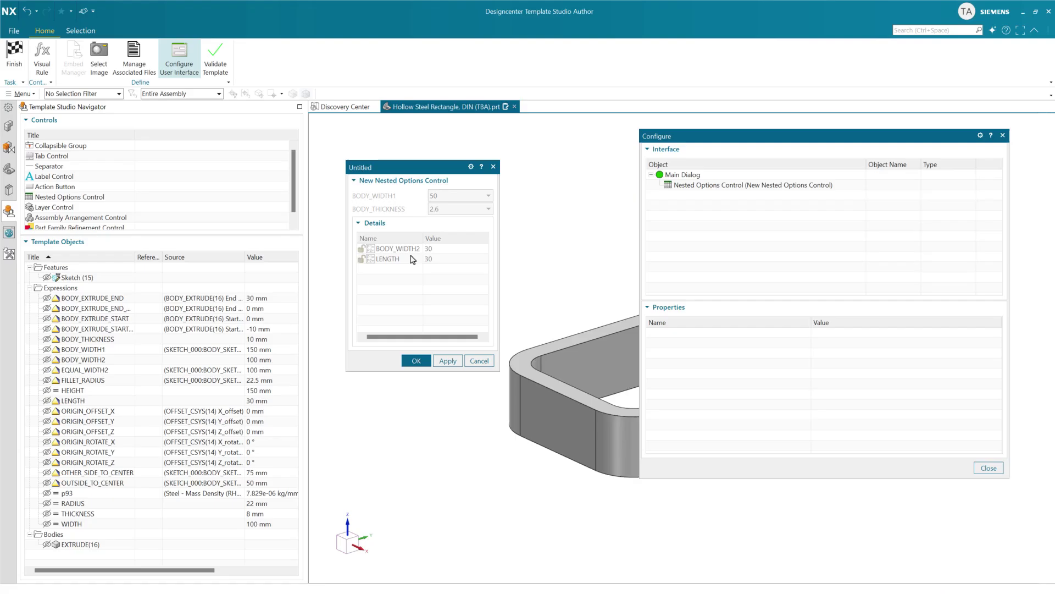
# - Toggle the Nested Options Control's Show details to False and back to True
pyautogui.click(687, 185)
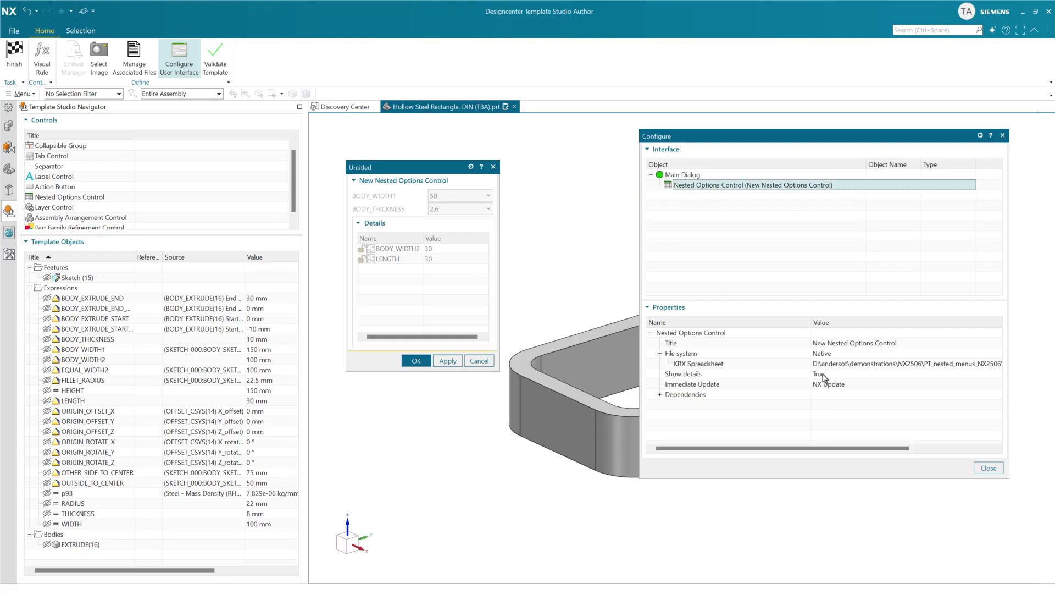
pyautogui.click(818, 375)
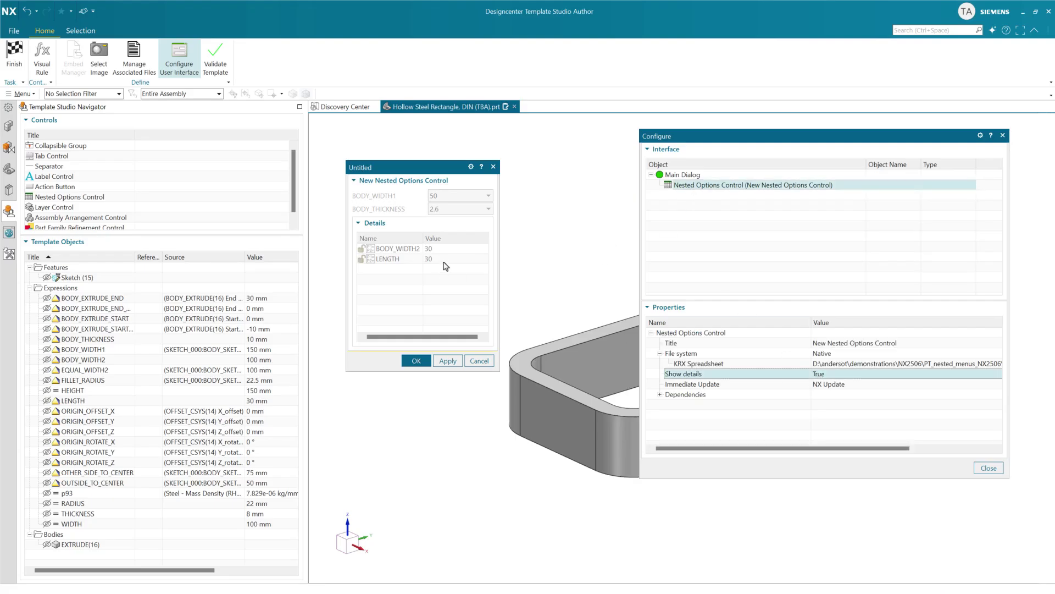
pyautogui.click(820, 374)
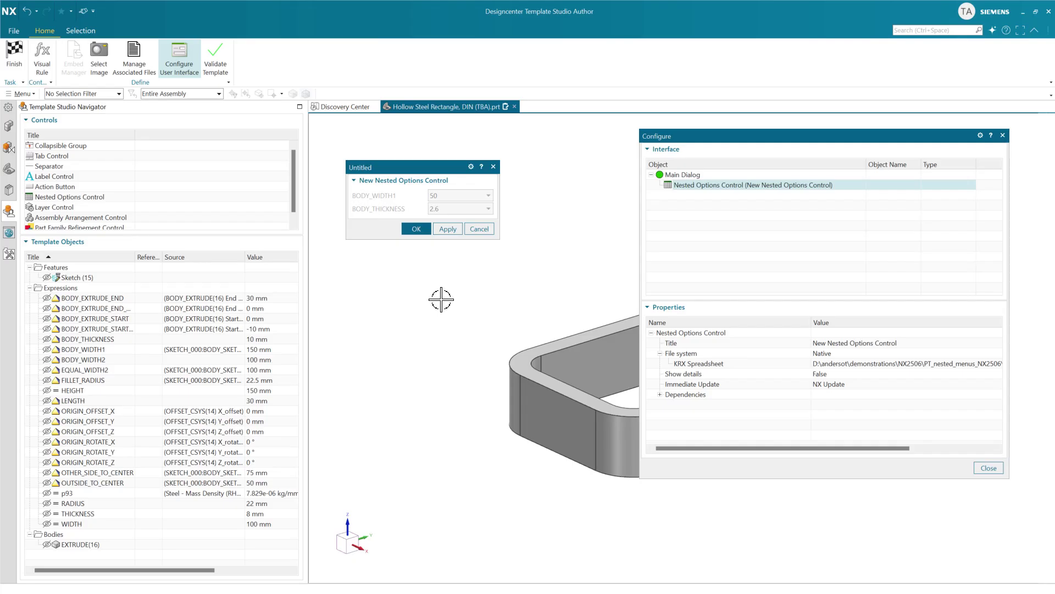
pyautogui.click(835, 375)
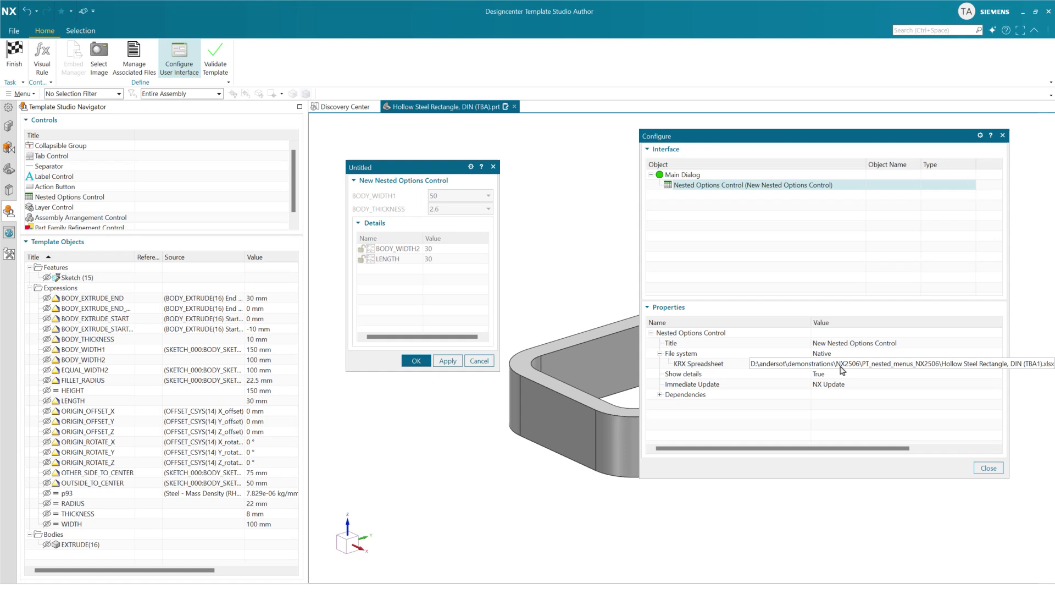
# - Switch the control's KRX Spreadsheet to Hollow Steel Rectangle, DIN (TBA4).xlsx
pyautogui.click(842, 370)
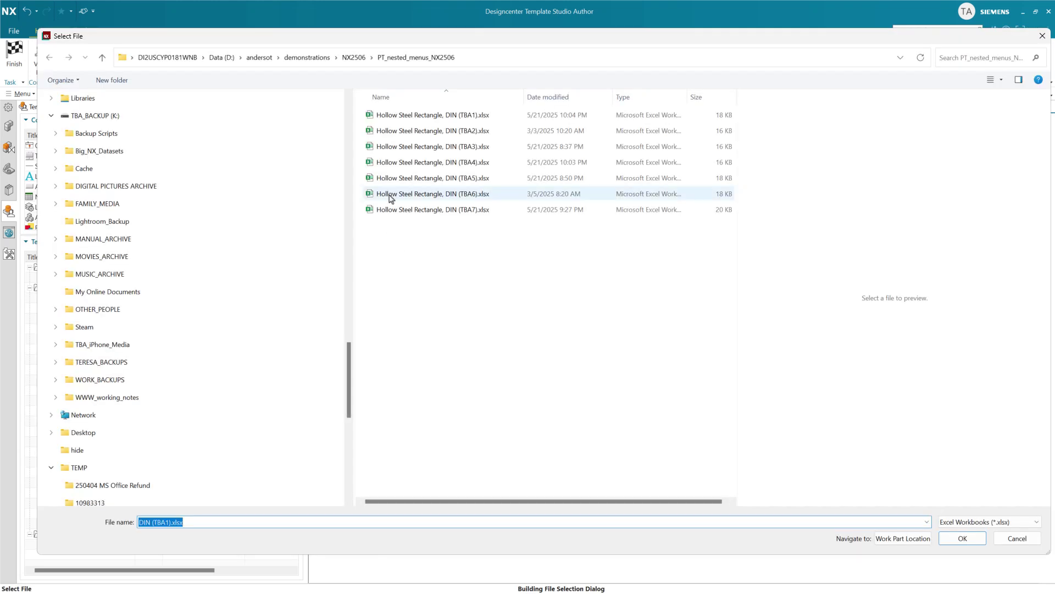
pyautogui.click(420, 163)
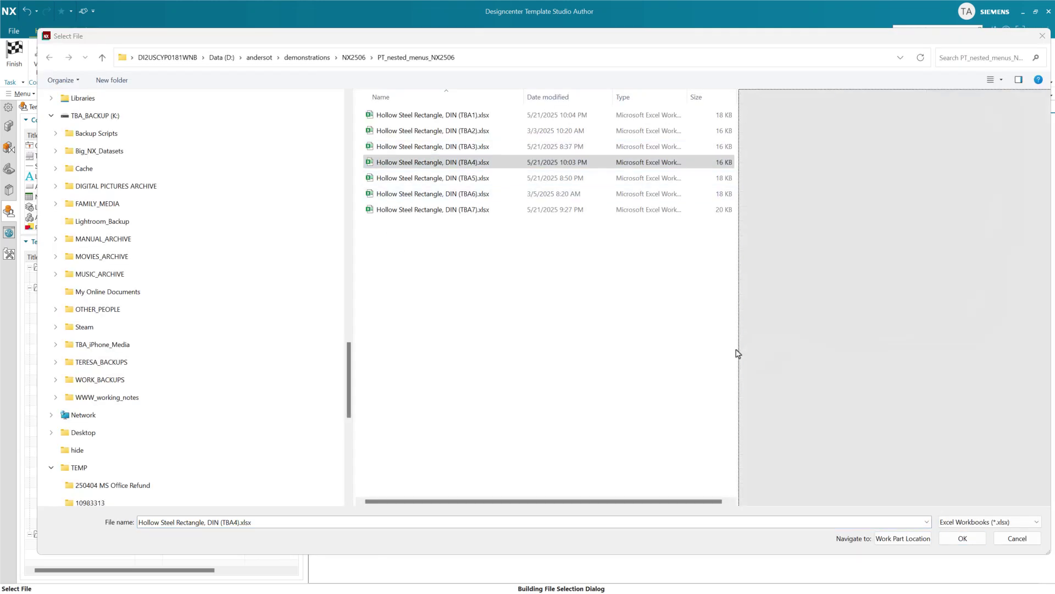
pyautogui.click(959, 539)
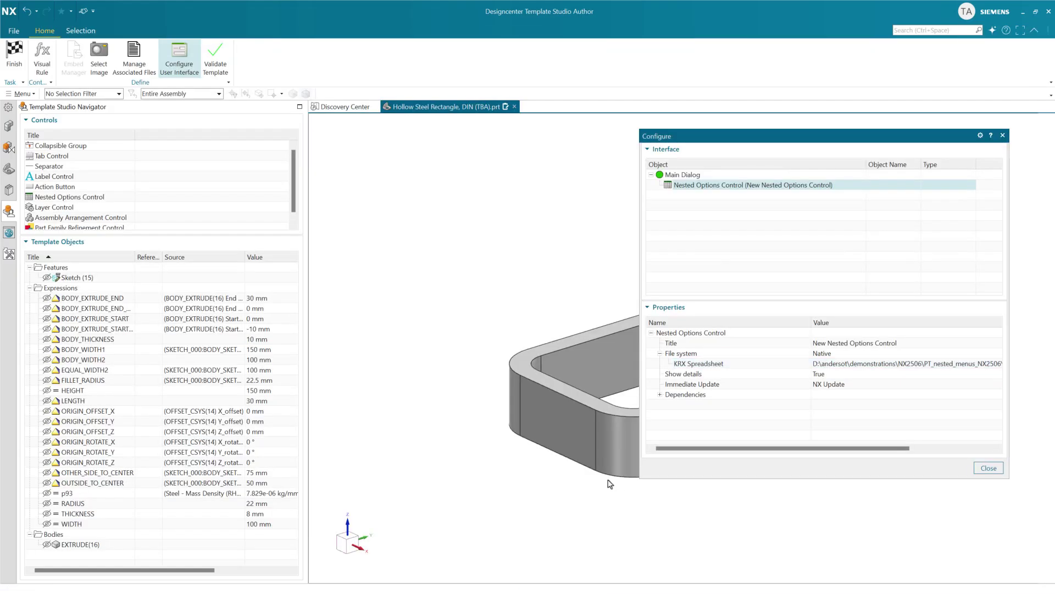
# - Show Sheet1 of the Hollow Steel Rectangle, DIN (TBA4).xlsx workbook in Excel
pyautogui.hotkey('alt', 'Tab')
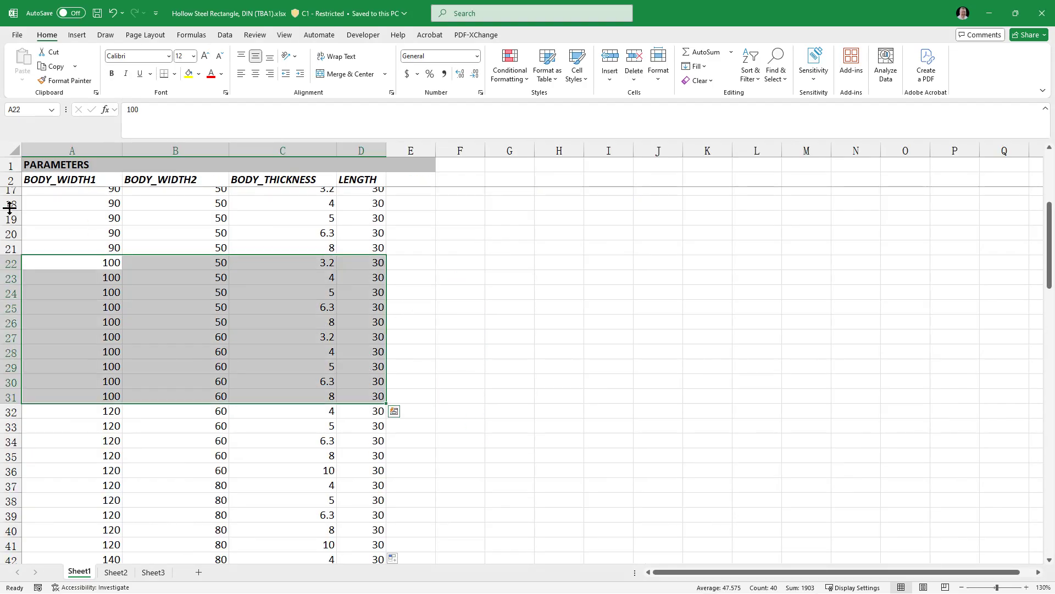
pyautogui.scroll(5, 61, 258)
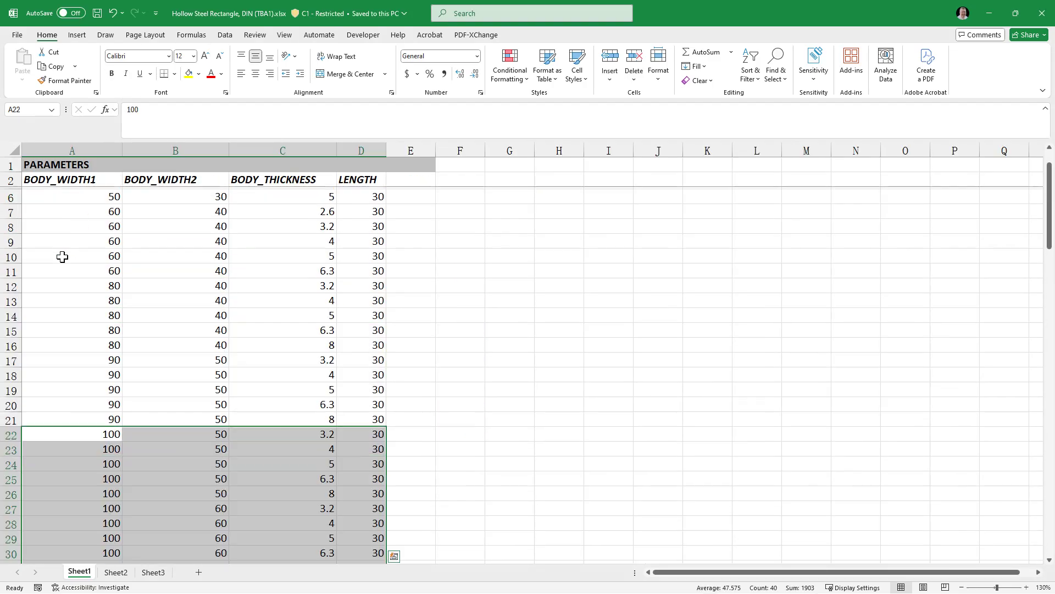
pyautogui.scroll(-20, 48, 232)
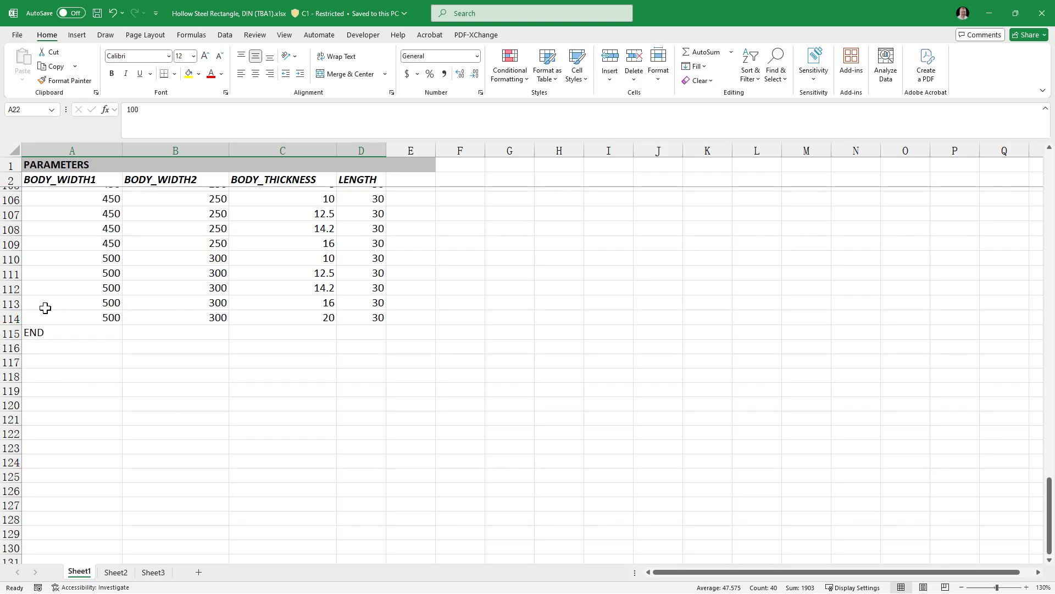
pyautogui.scroll(20, 166, 410)
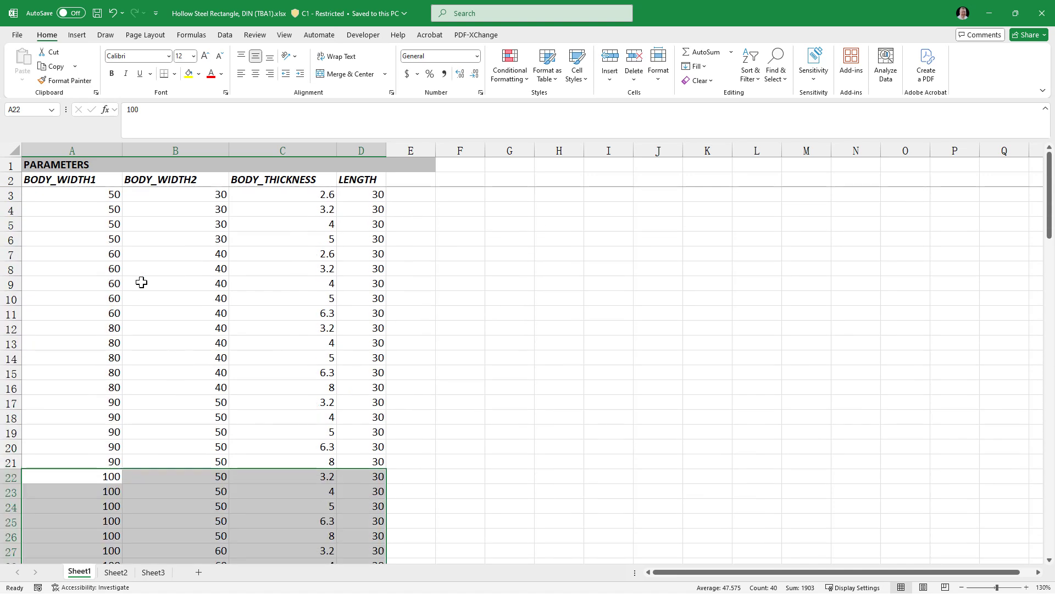
pyautogui.click(140, 281)
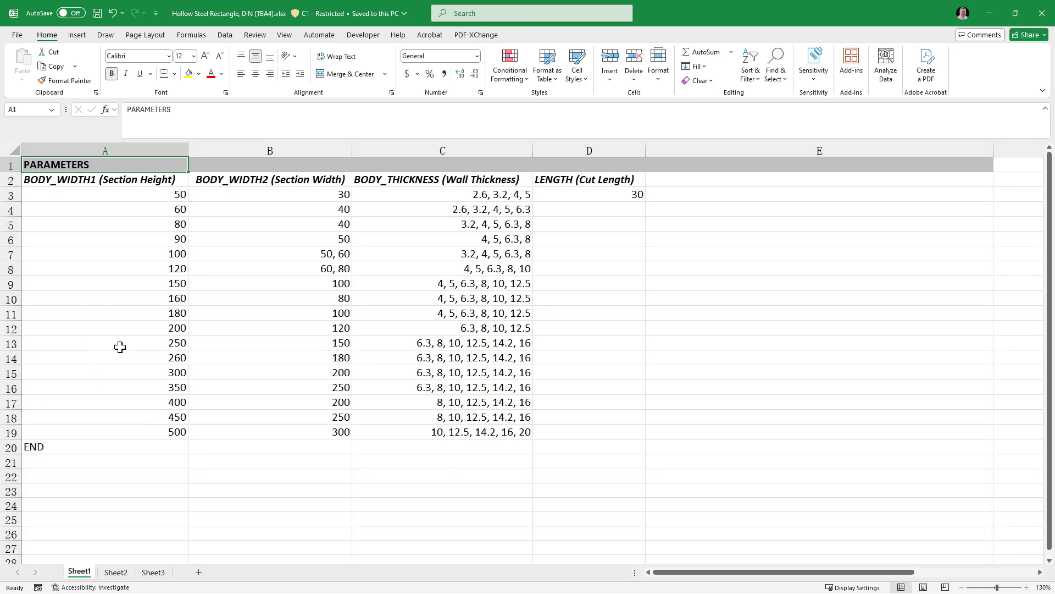
pyautogui.click(11, 195)
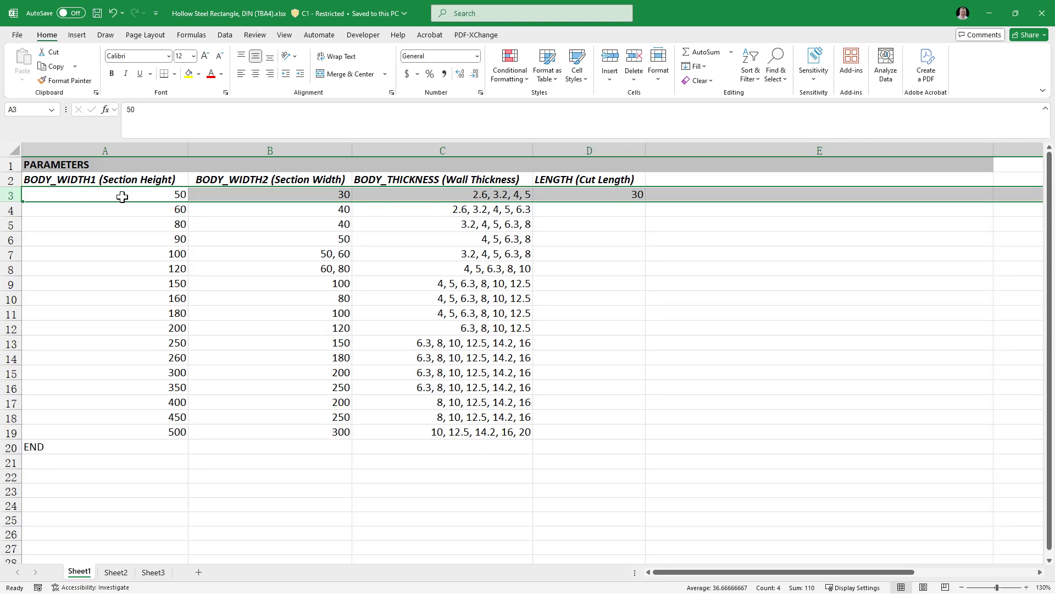
pyautogui.click(14, 255)
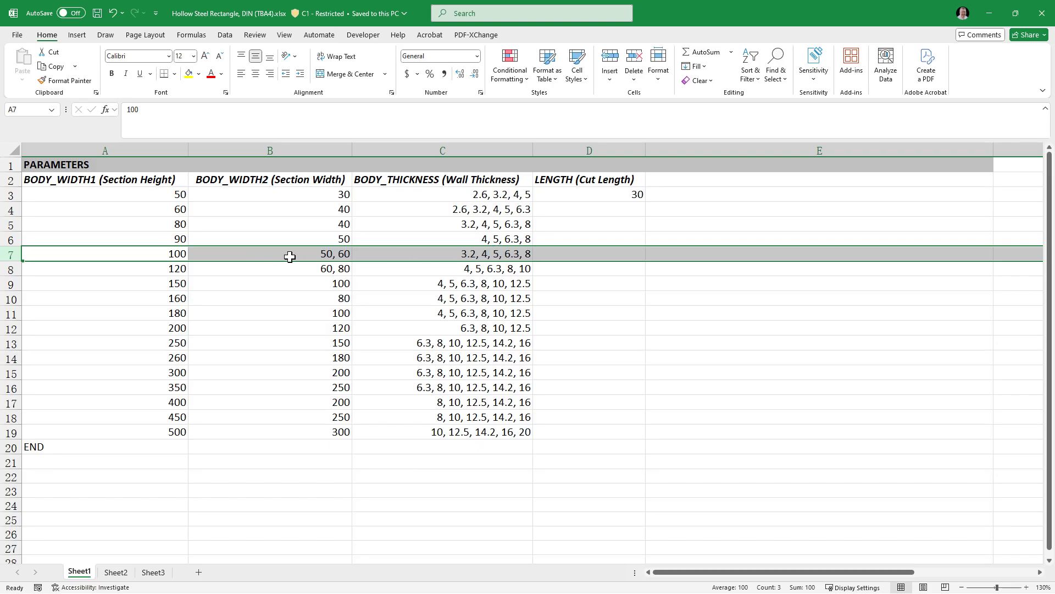
pyautogui.click(281, 334)
pyautogui.click(574, 193)
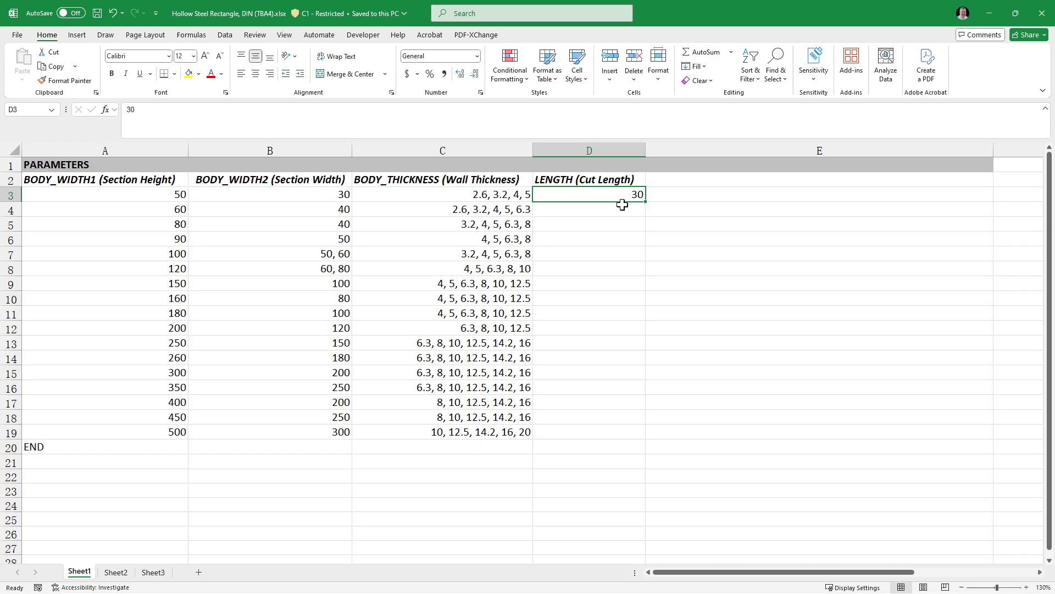
pyautogui.moveTo(613, 209); pyautogui.dragTo(610, 429)
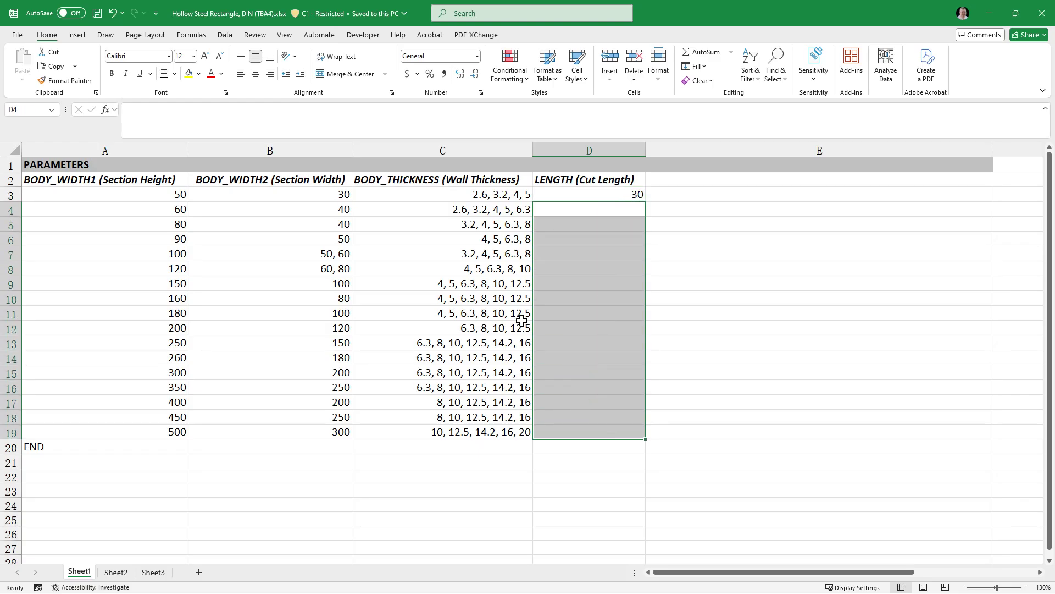
pyautogui.click(546, 325)
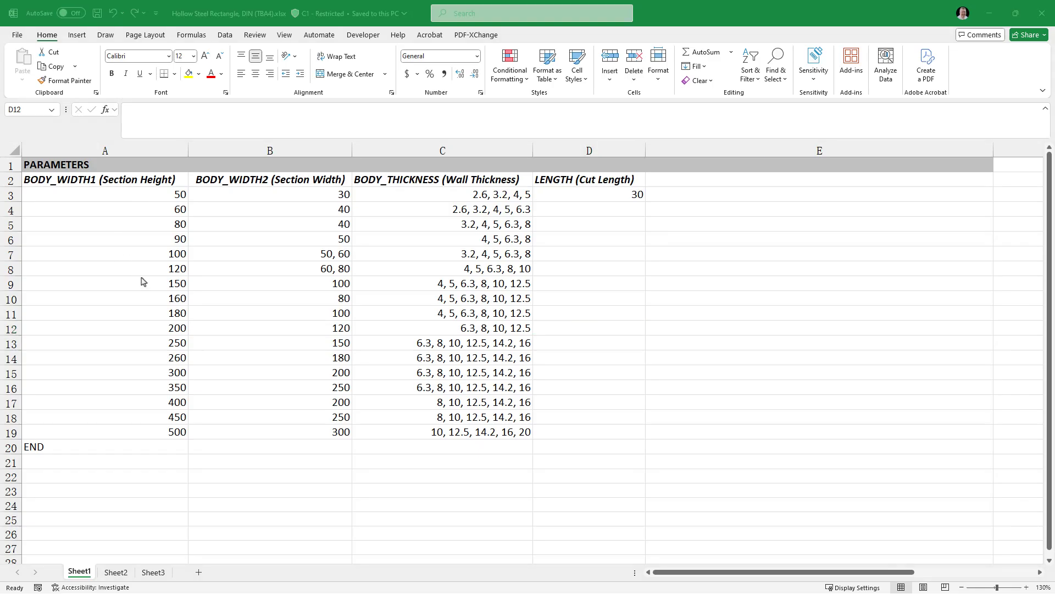
pyautogui.hotkey('alt', 'Tab')
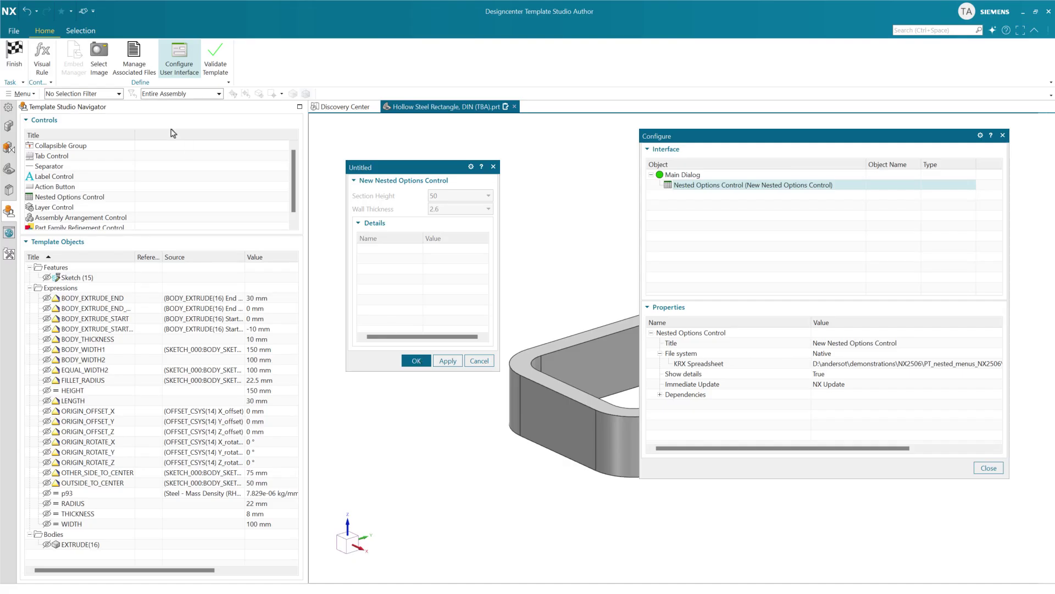
# - Finish Template Studio and bring up the hollow rectangle part's options in the Assembly Navigator
pyautogui.click(15, 58)
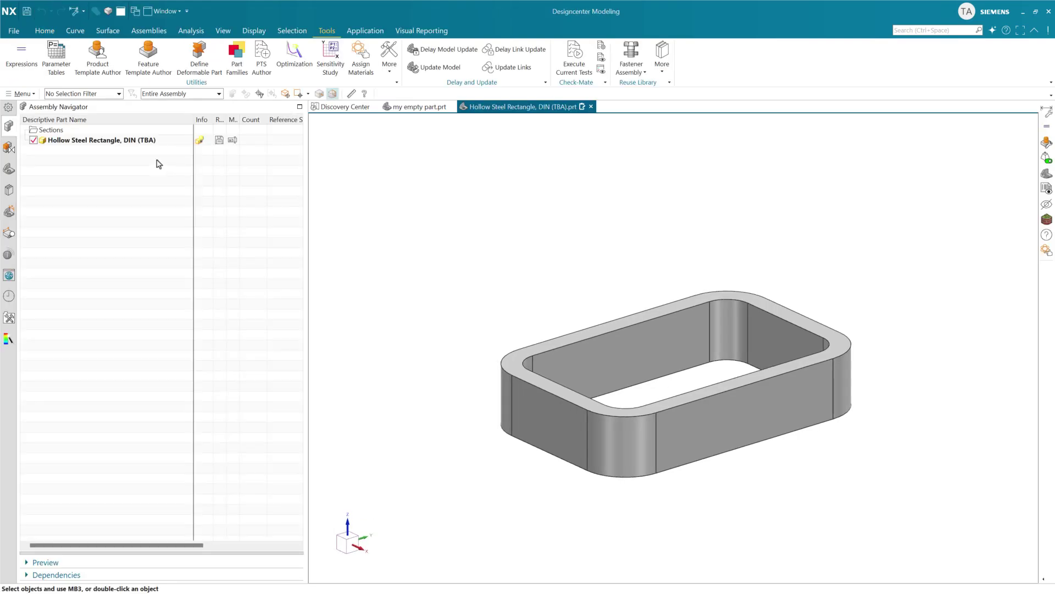
pyautogui.rightClick(148, 142)
# - Edit the part as a reusable component and expand the Section Height list
pyautogui.click(185, 153)
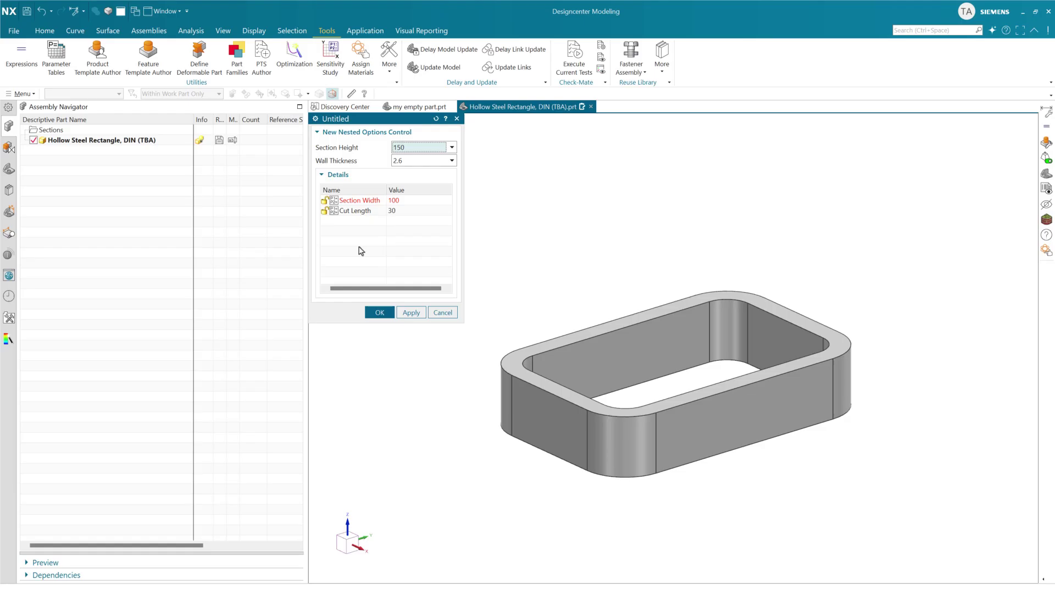
pyautogui.click(416, 150)
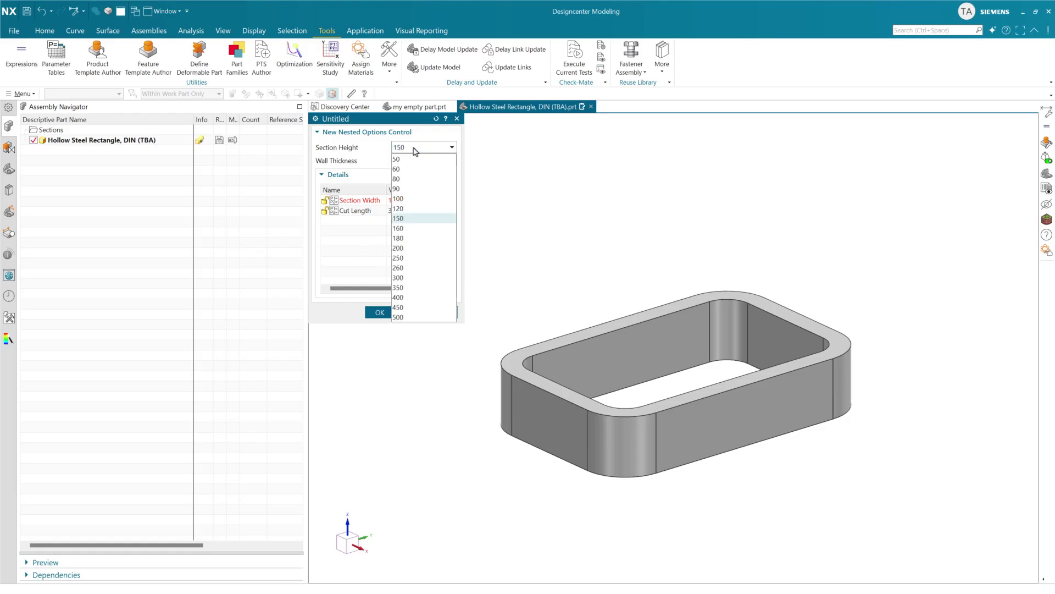
pyautogui.click(389, 124)
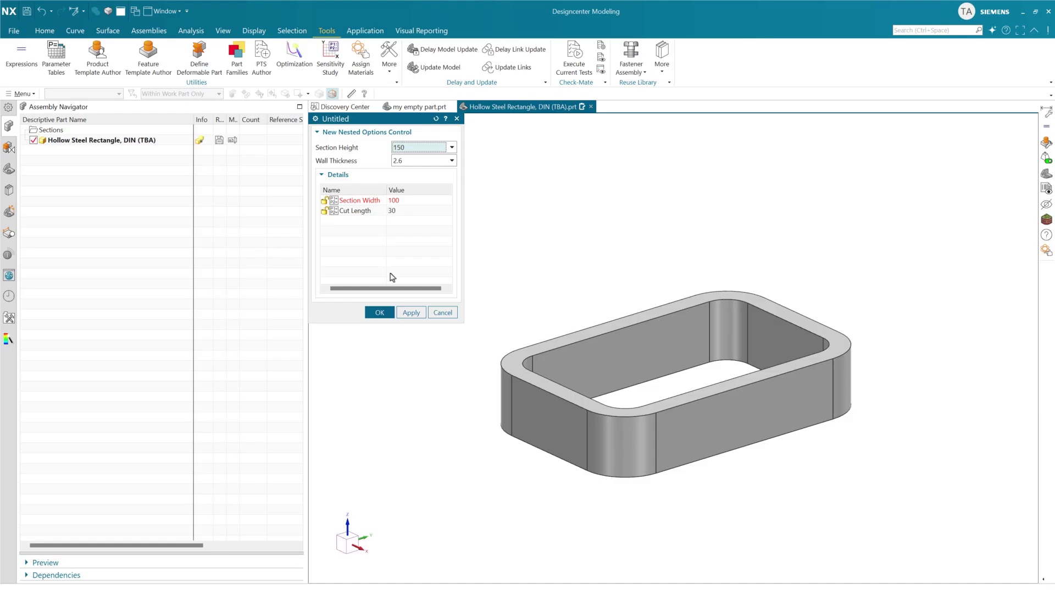
pyautogui.click(417, 148)
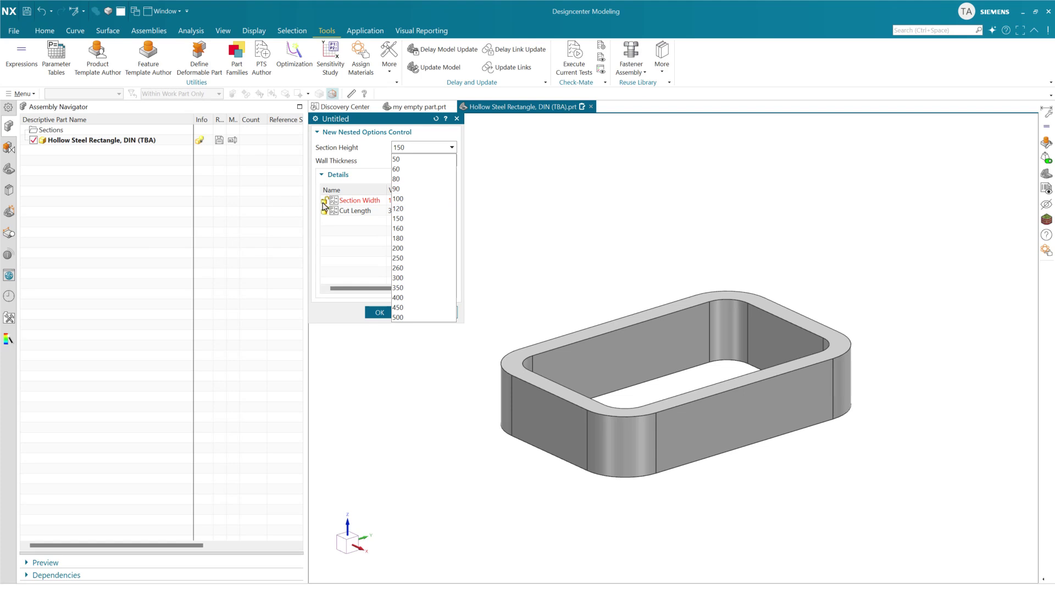
# - Try section heights 100, 120 and 150, and enter a section width of 120
pyautogui.click(415, 198)
pyautogui.click(411, 148)
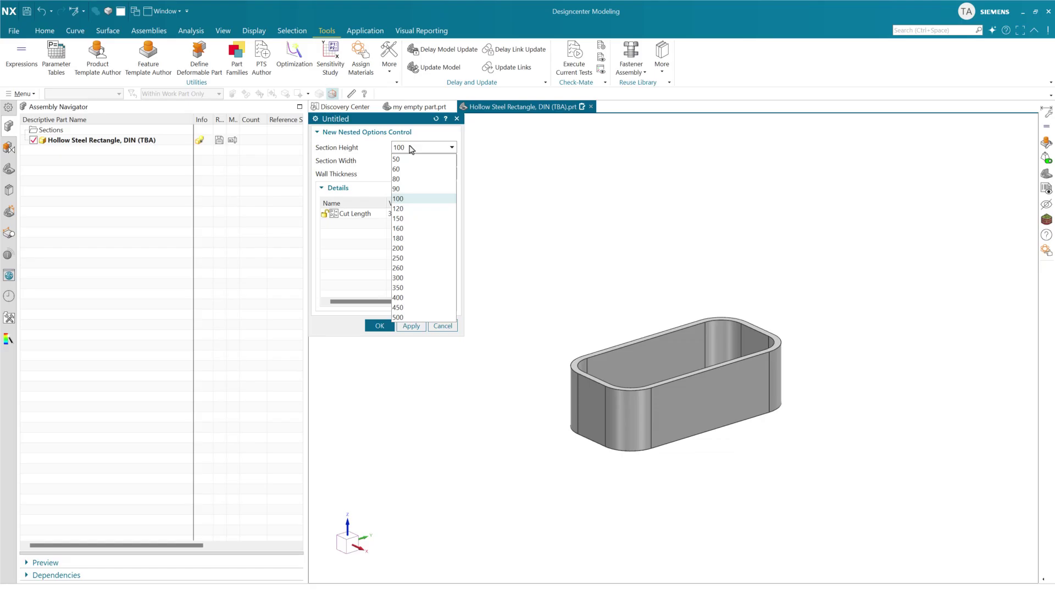
pyautogui.click(434, 208)
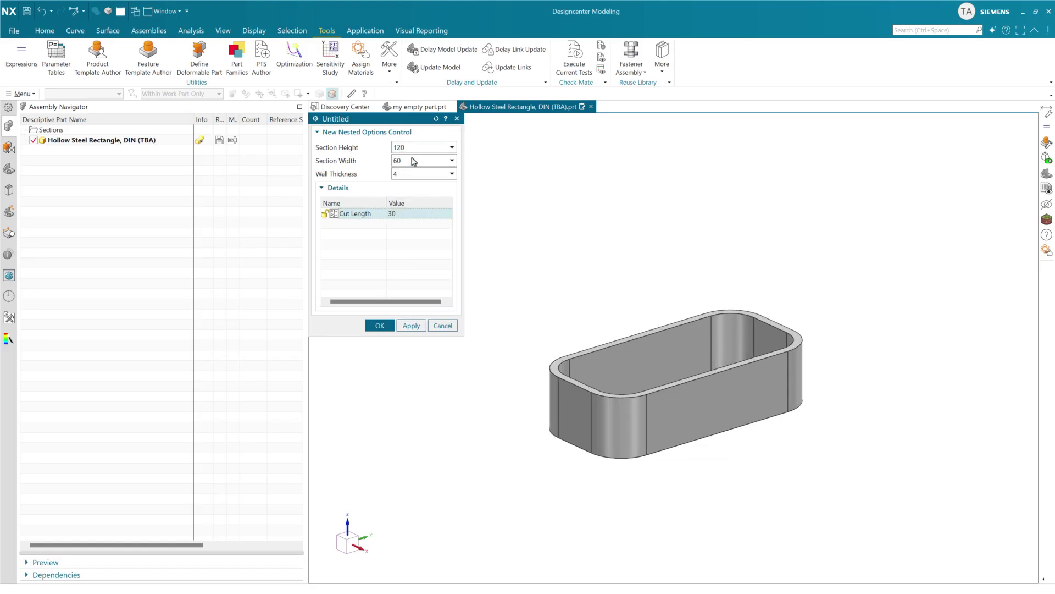
pyautogui.click(413, 161)
pyautogui.click(421, 224)
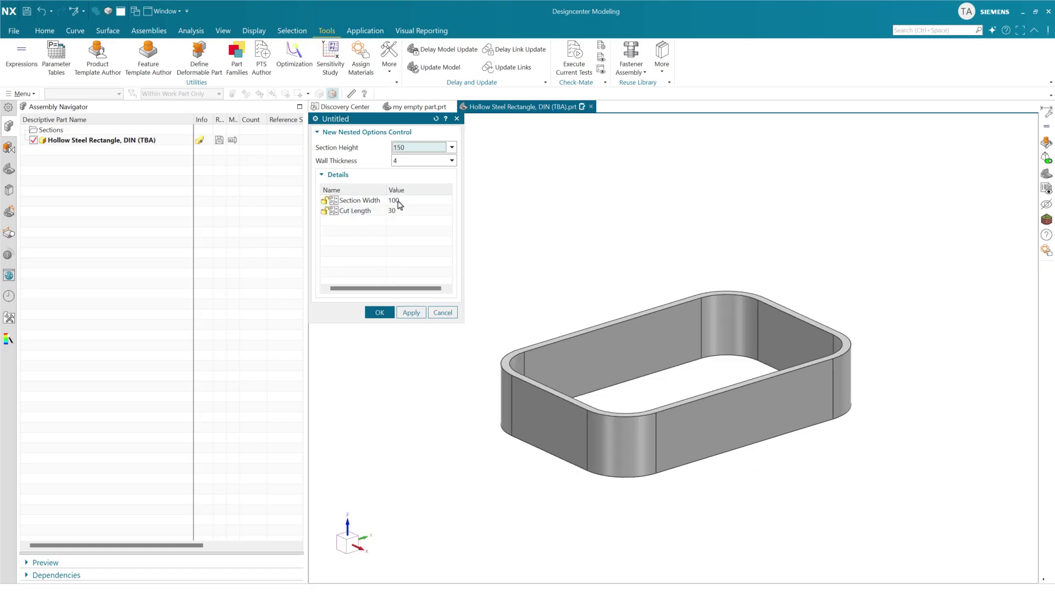
pyautogui.click(397, 200)
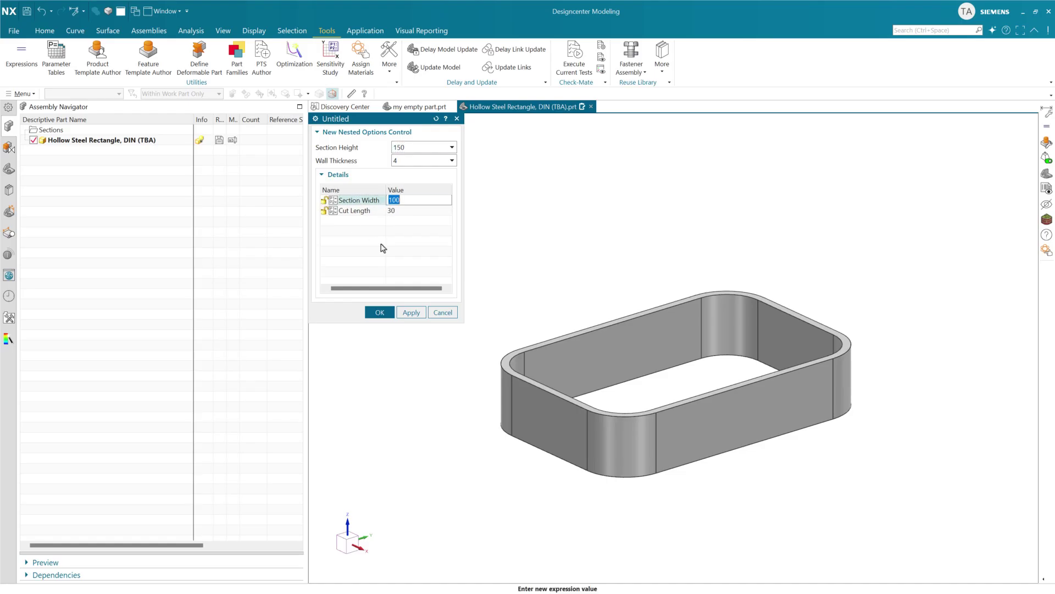
pyautogui.press('Return')
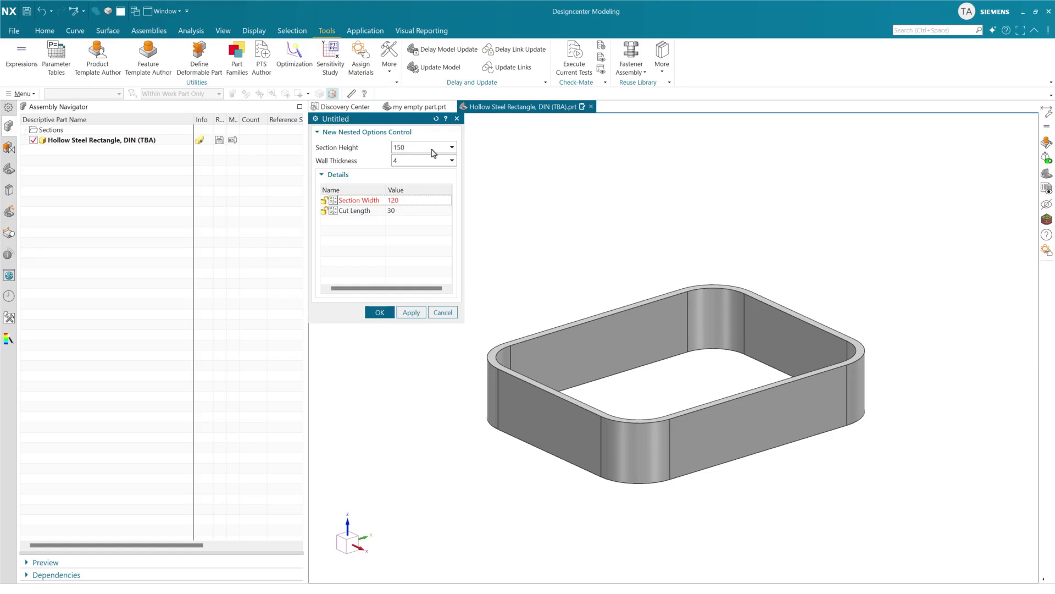
# - Set section height 100, width 60 and wall thickness 5, then section height 60
pyautogui.click(433, 152)
pyautogui.click(432, 202)
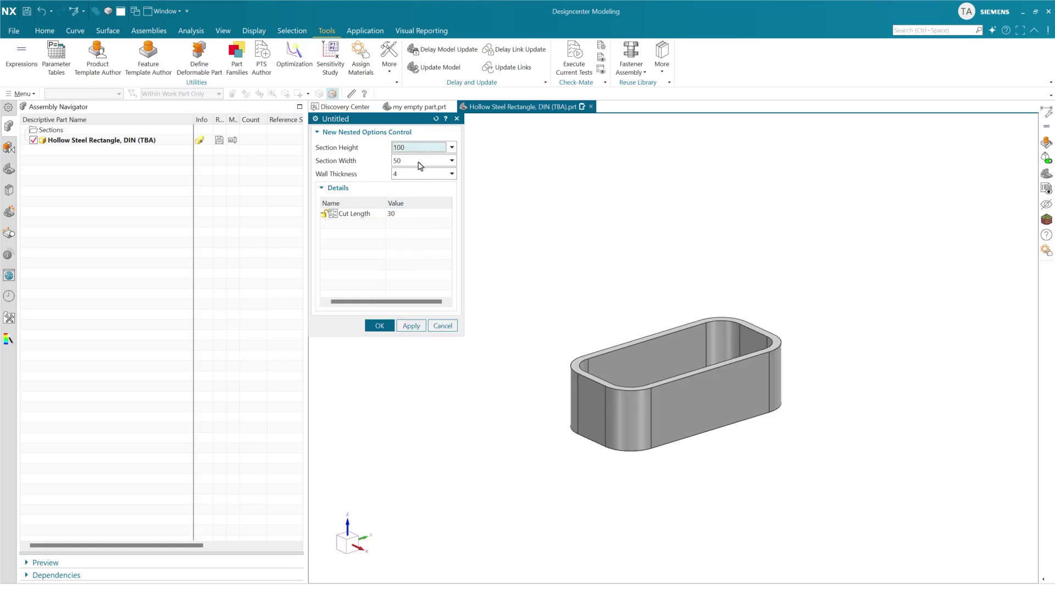
pyautogui.click(420, 164)
pyautogui.click(419, 180)
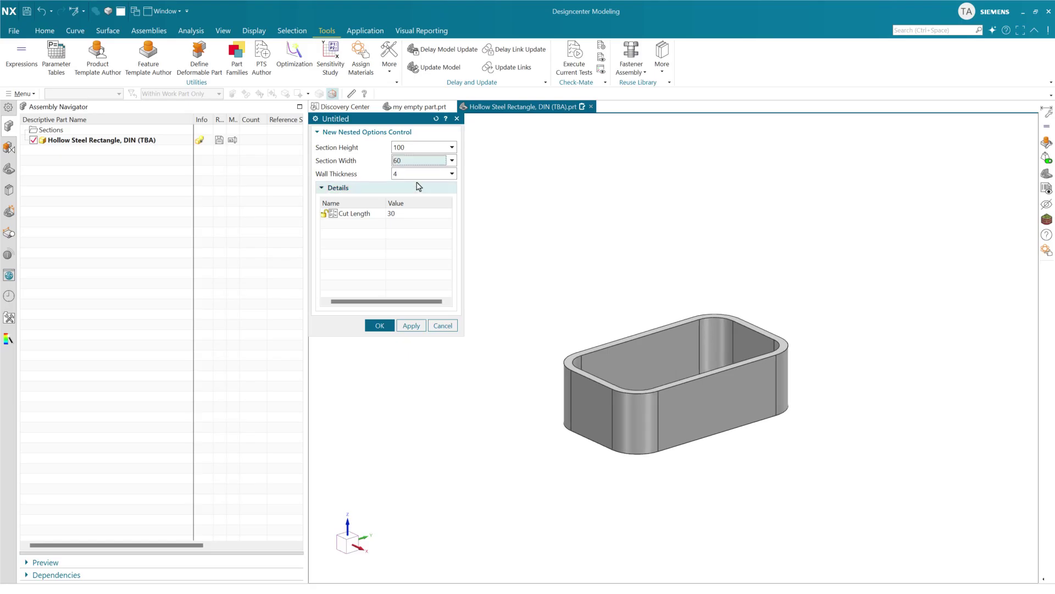
pyautogui.click(417, 174)
pyautogui.click(419, 202)
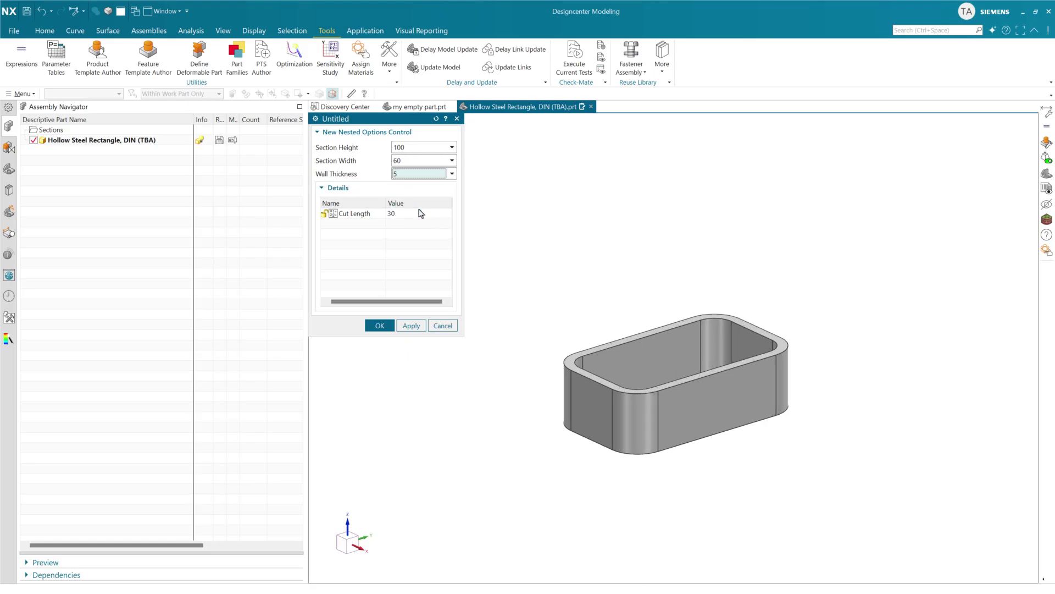
pyautogui.click(416, 150)
pyautogui.click(412, 253)
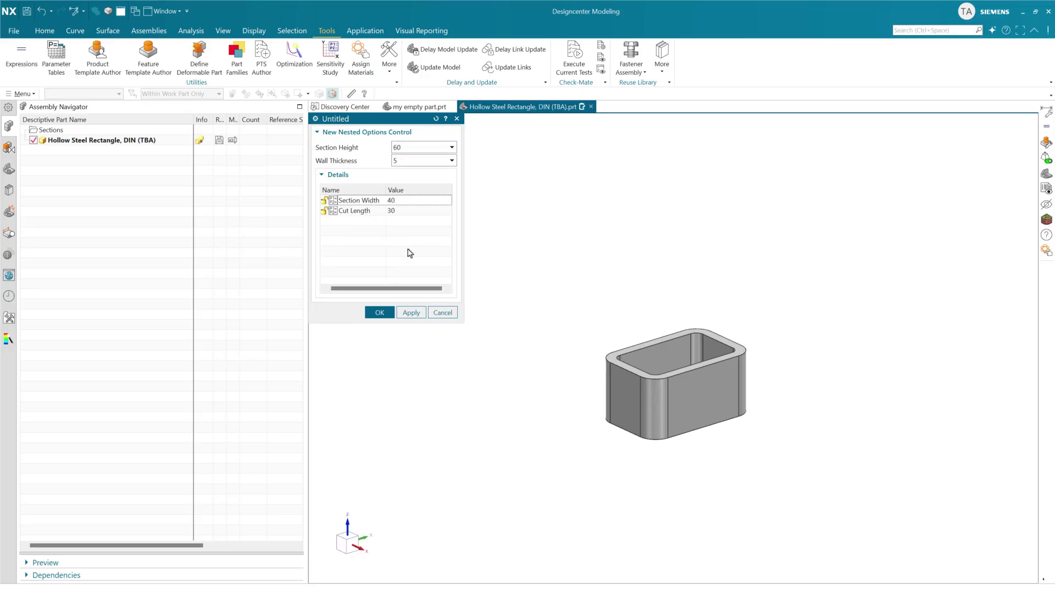